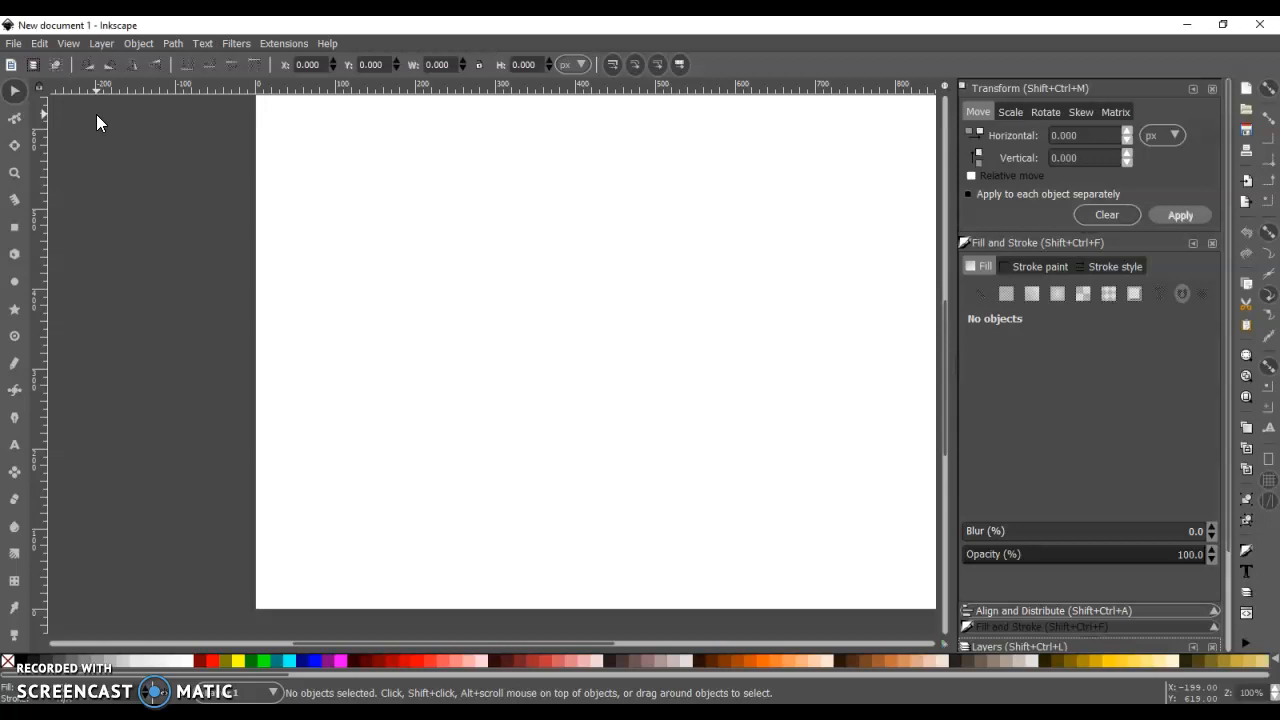
left_click(117, 162)
left_click(133, 191)
left_click(129, 186)
left_click(102, 148)
left_click(109, 155)
left_click(124, 181)
left_click(94, 150)
Fit the whole page in the view
left_click(67, 43)
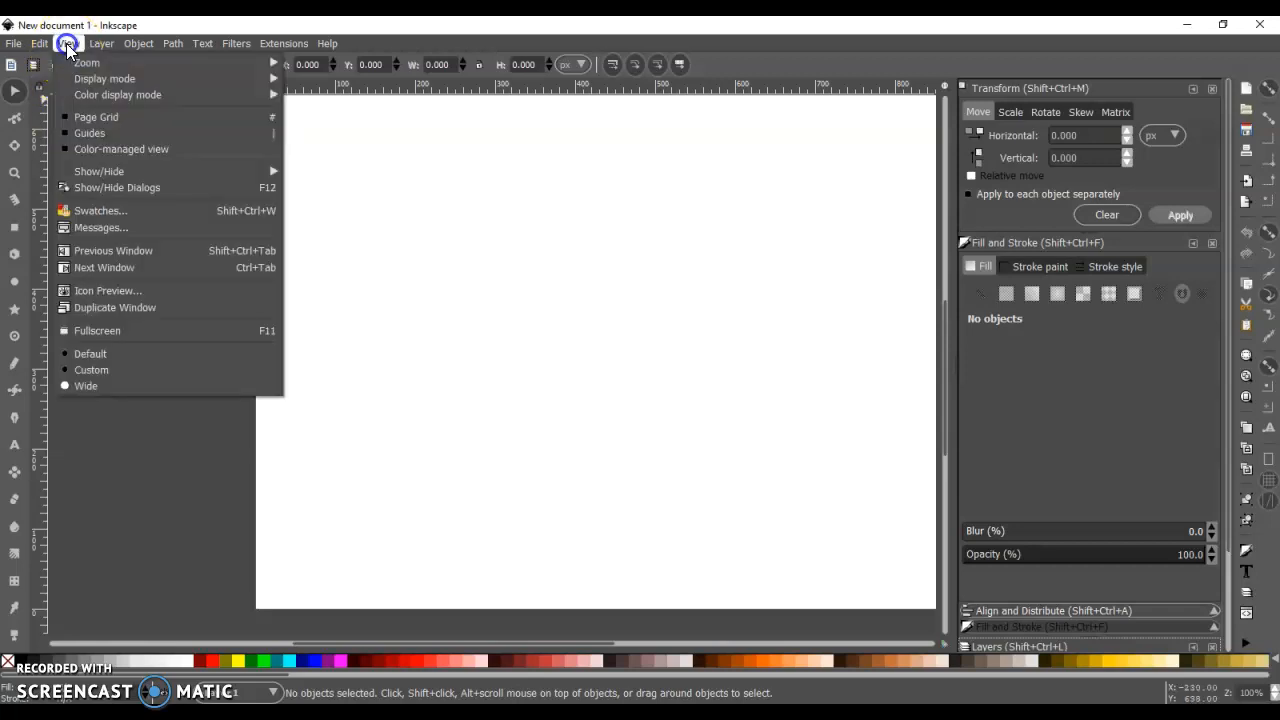
left_click(108, 62)
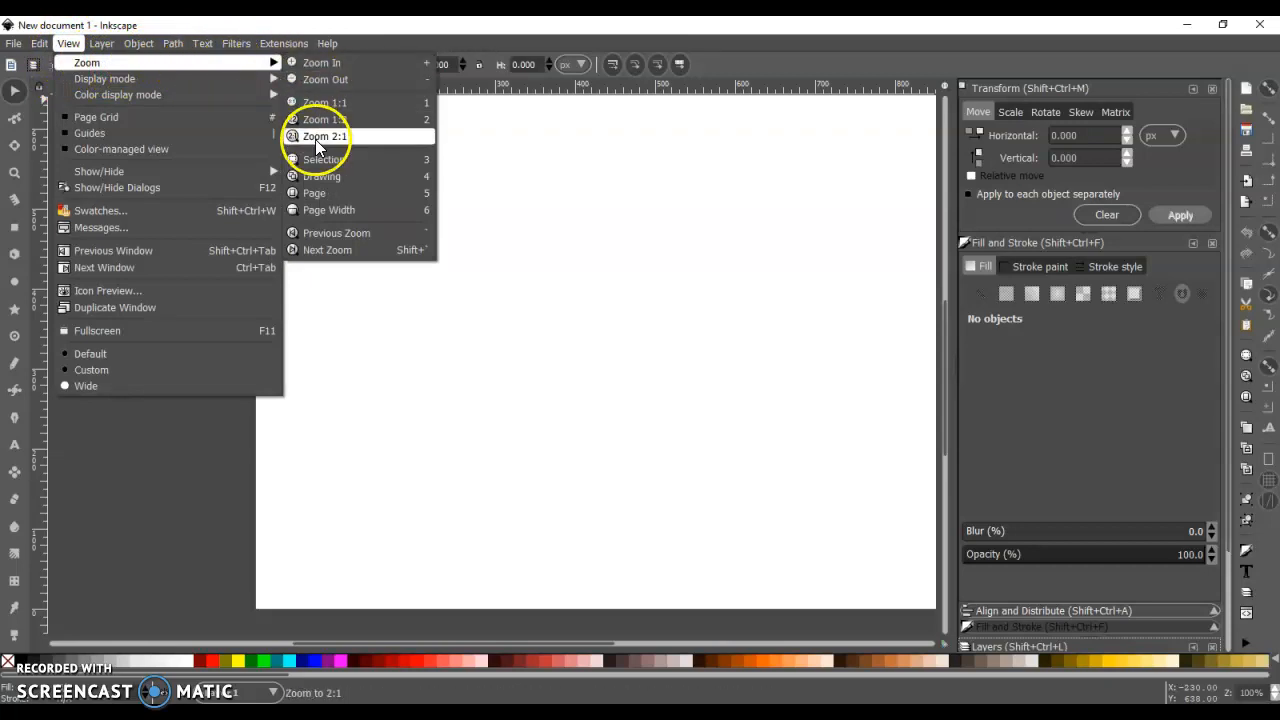
left_click(318, 195)
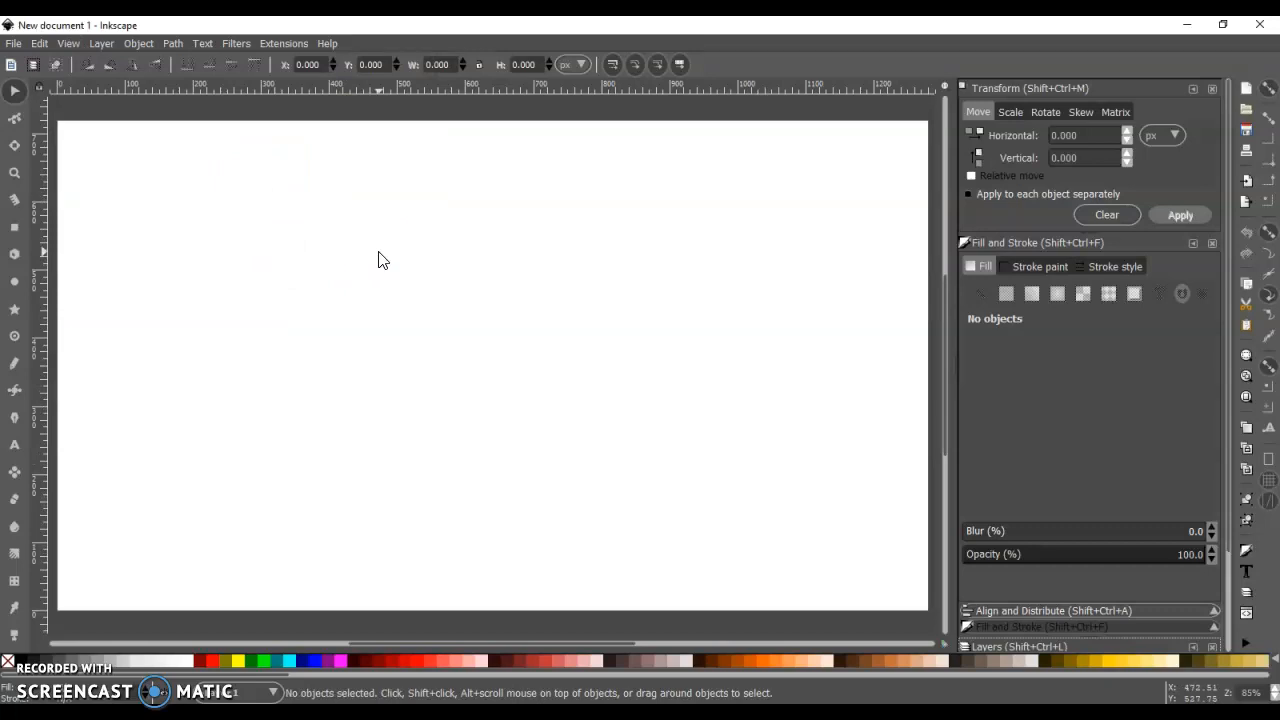
right_click(428, 292)
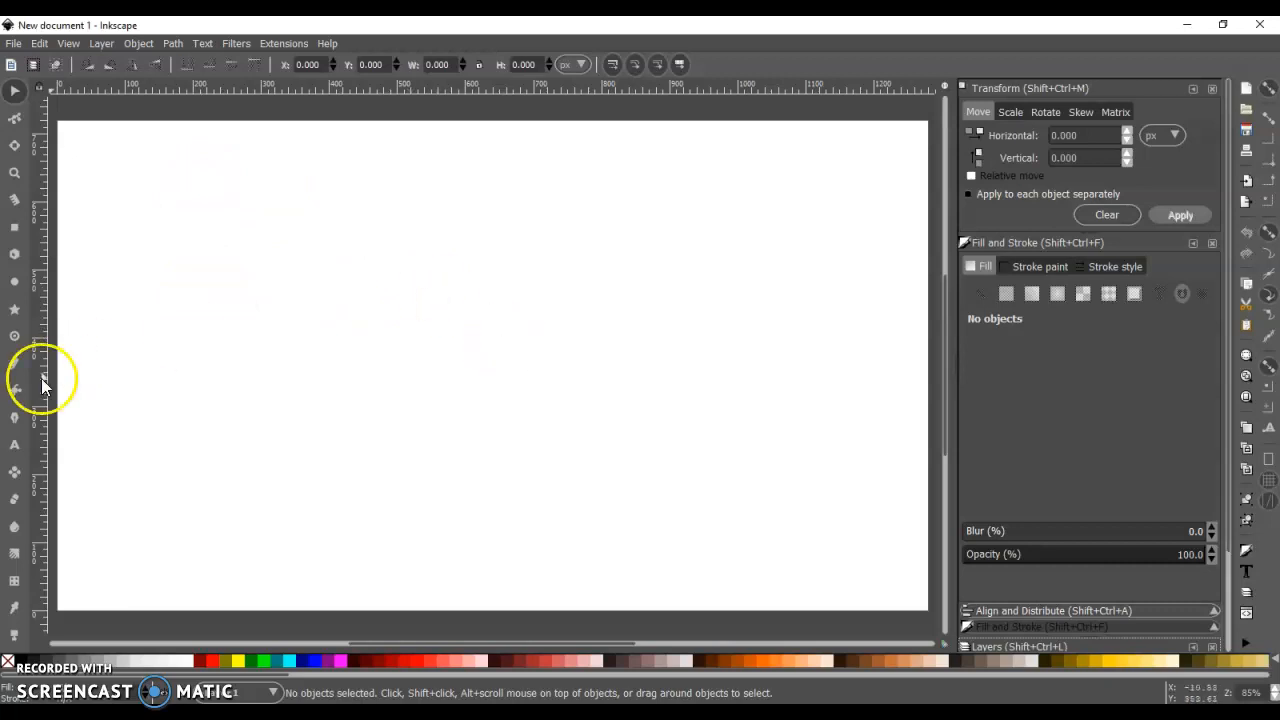
Add a text object with a capitalised first name near the page centre, then select it as an object
left_click(13, 443)
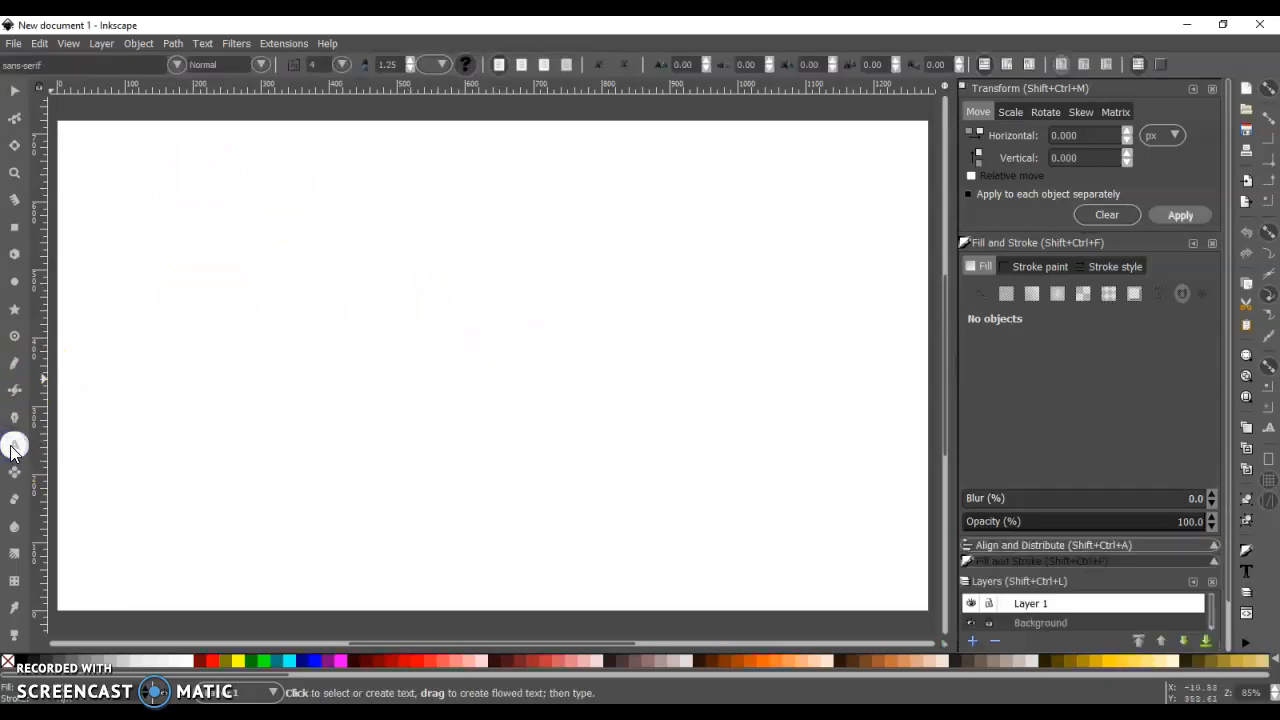
left_click(470, 333)
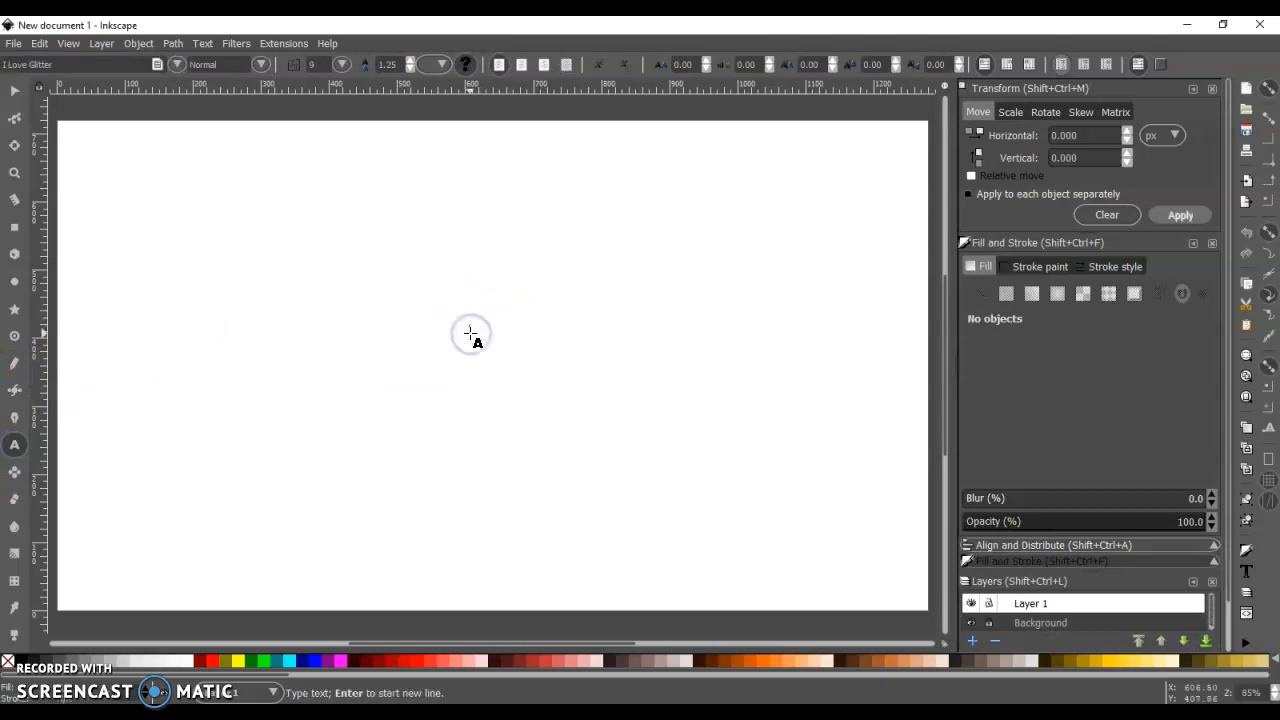
type("Birthday")
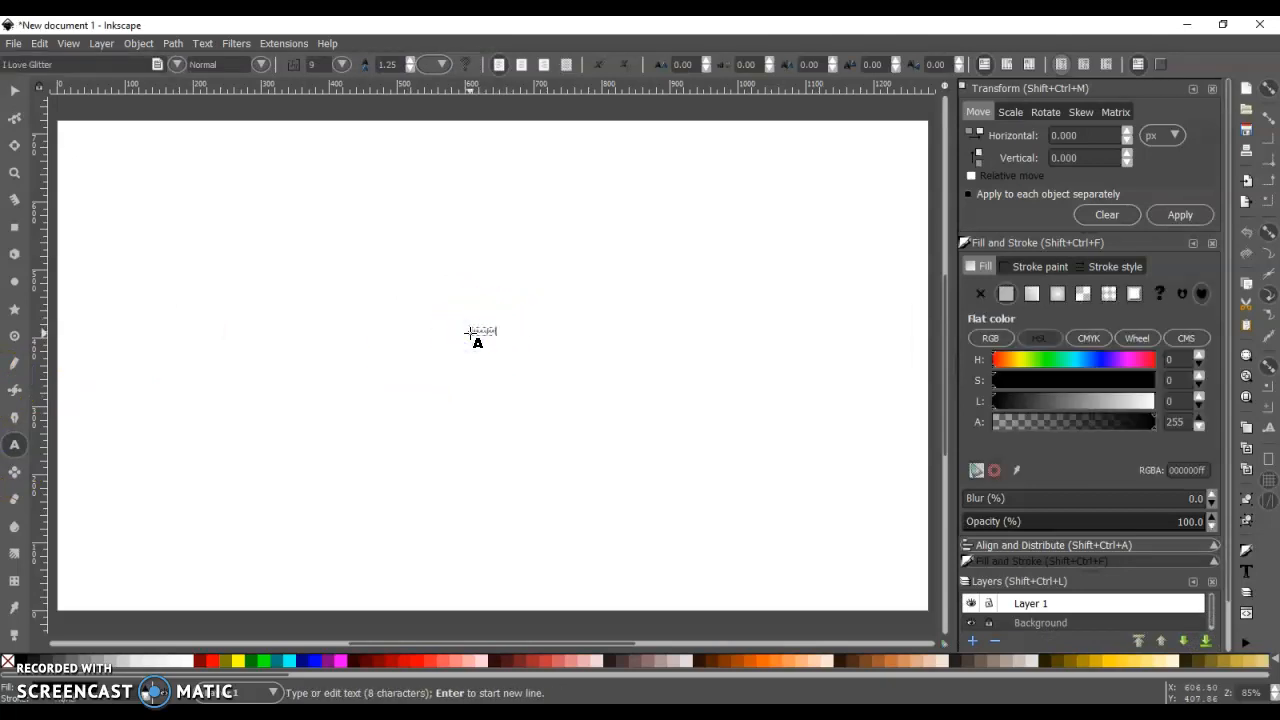
key("ctrl+a")
left_click(16, 92)
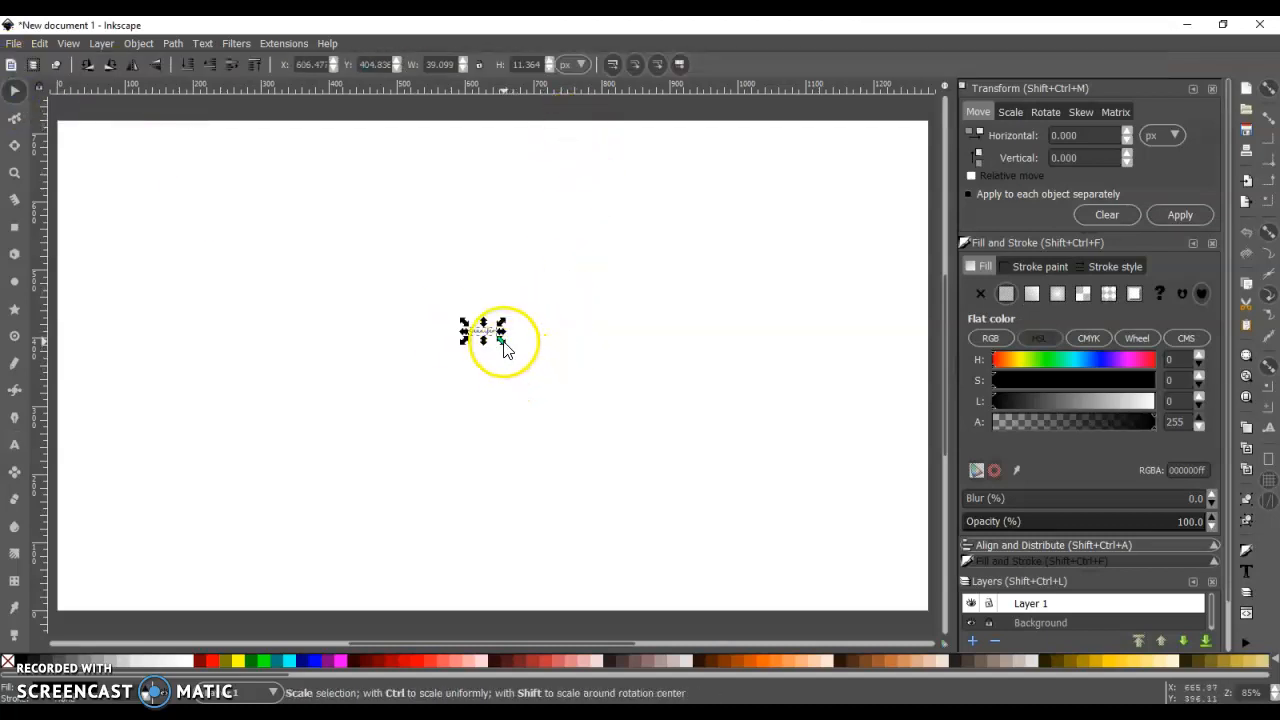
left_click_drag(503, 341, 650, 457)
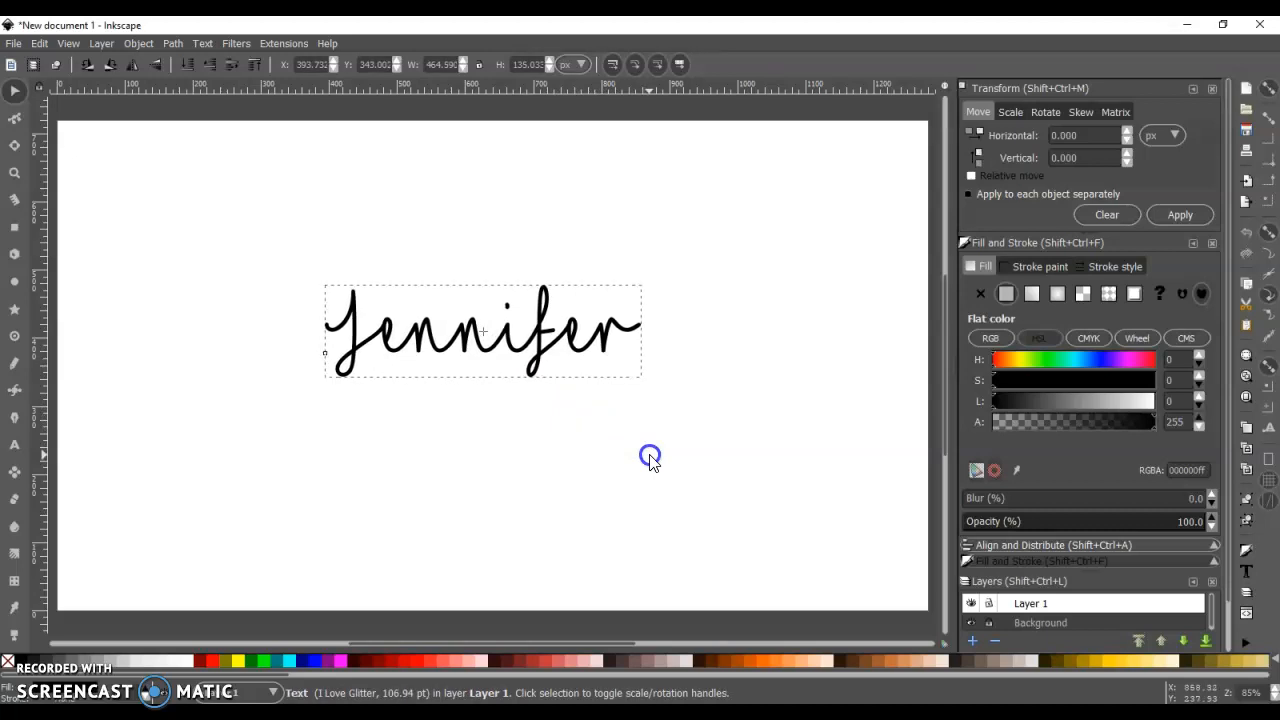
mouse_move(650, 457)
left_mouse_down()
mouse_move(780, 517)
mouse_move(660, 454)
mouse_move(743, 502)
mouse_move(706, 469)
mouse_move(797, 449)
mouse_move(634, 464)
mouse_move(820, 414)
mouse_move(823, 379)
mouse_move(723, 363)
mouse_move(746, 442)
mouse_move(640, 460)
left_mouse_up()
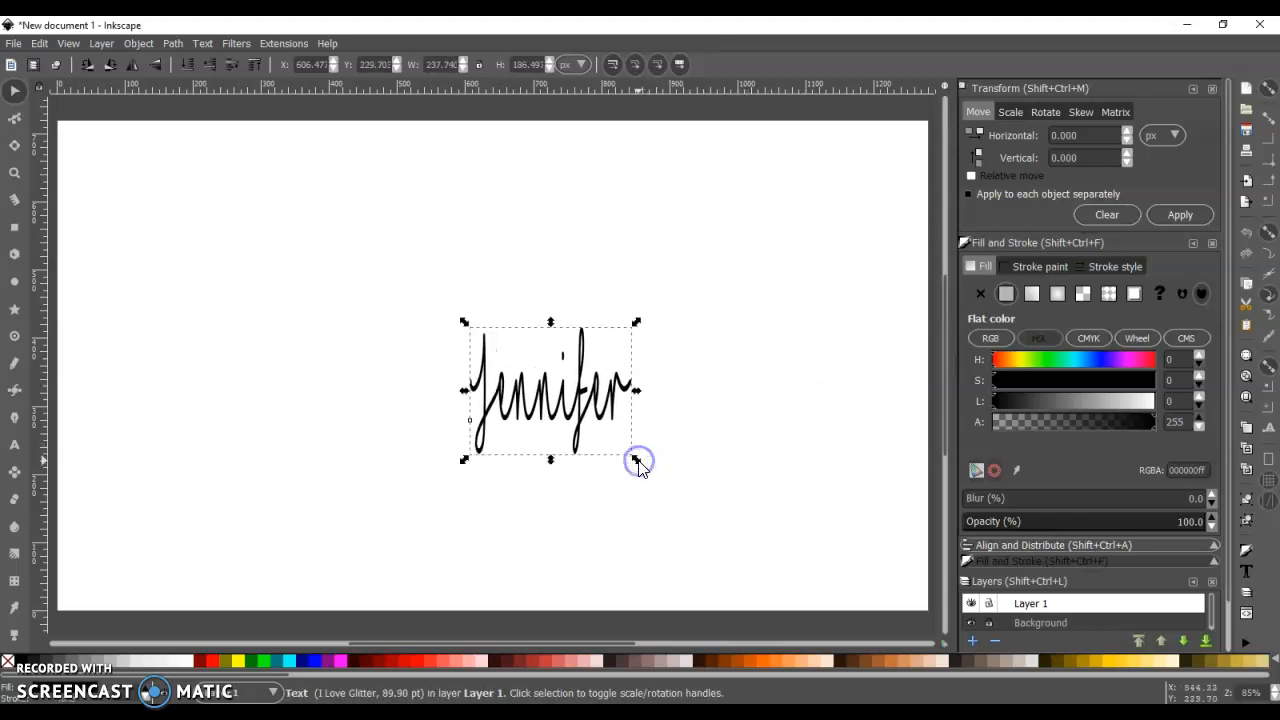
key("ctrl+z")
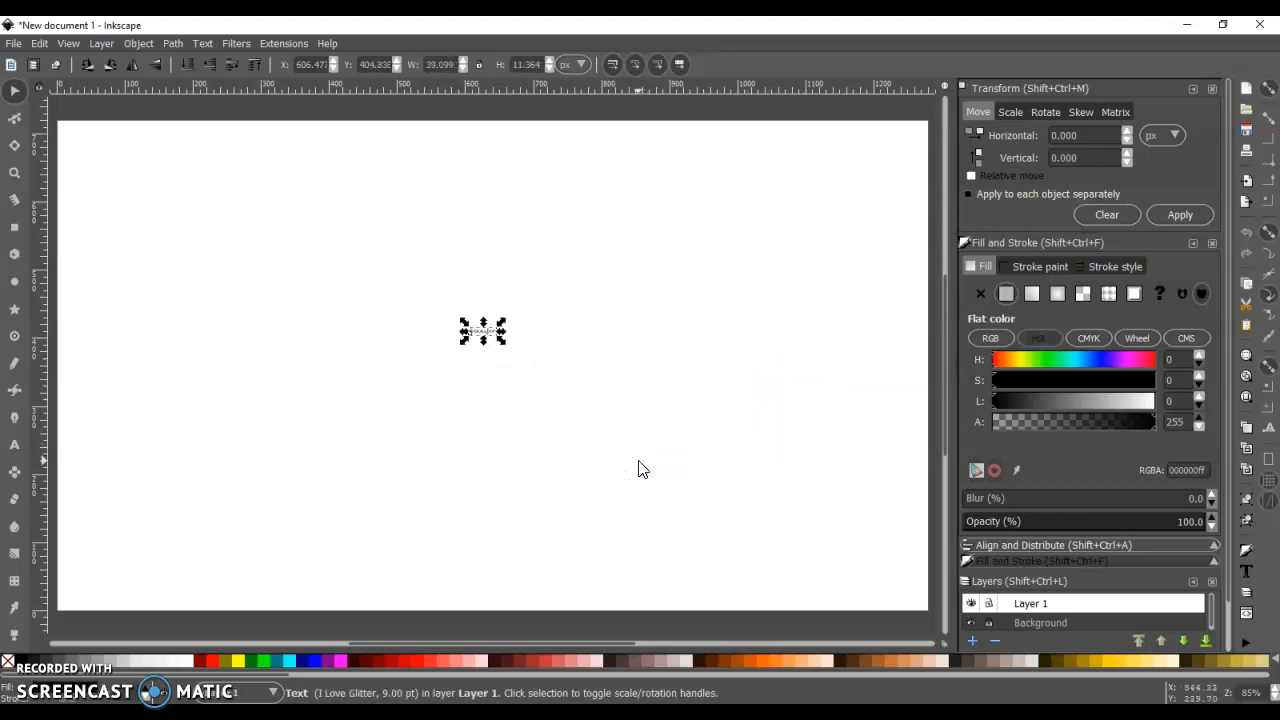
Enlarge the name proportionally about its centre to about 770 px wide
left_click(503, 345)
left_click_drag(503, 345, 751, 470)
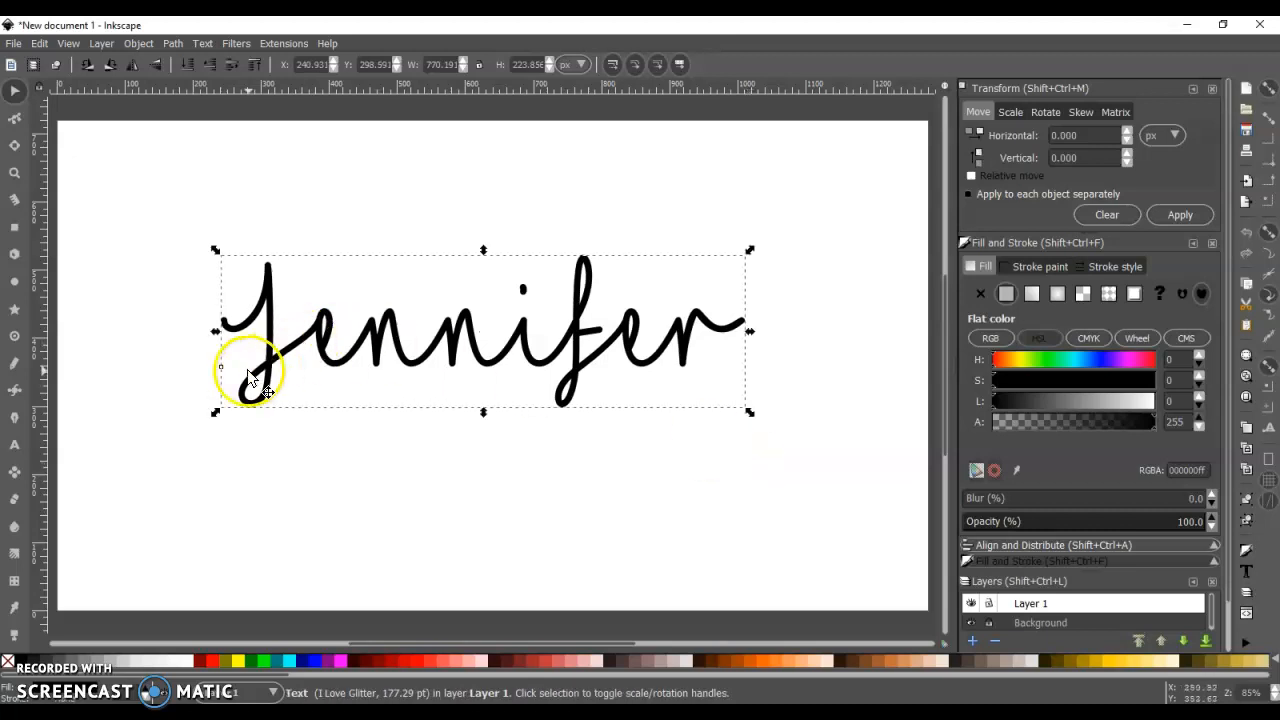
Replace the name's capital initial with the same letter in lowercase and select the text object again
left_click(291, 336)
left_click(304, 338)
double_click(306, 340)
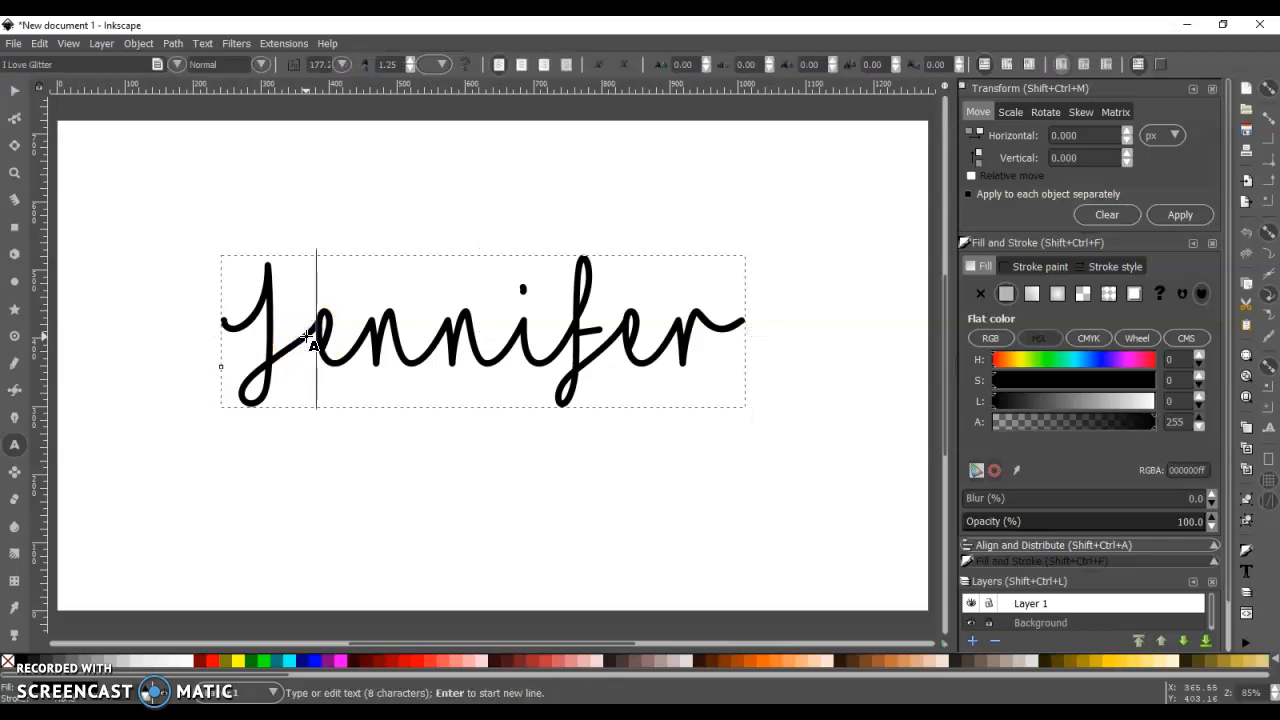
left_click(15, 445)
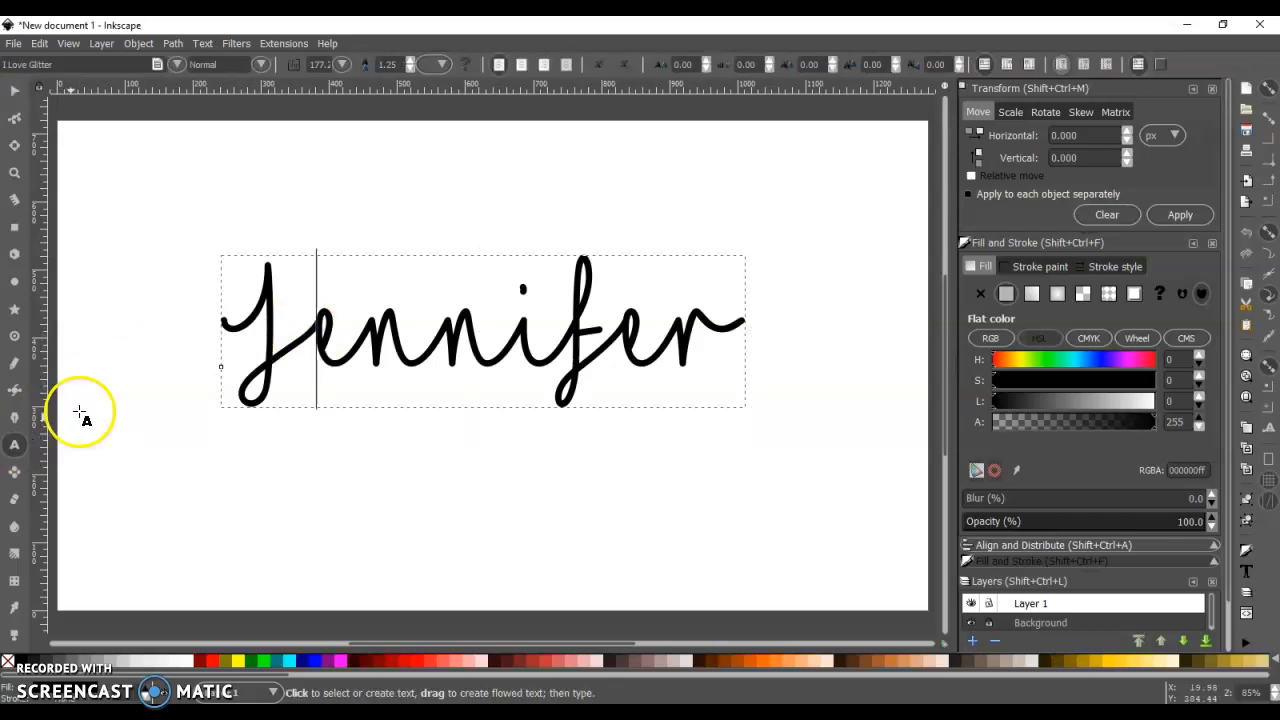
key("BackSpace")
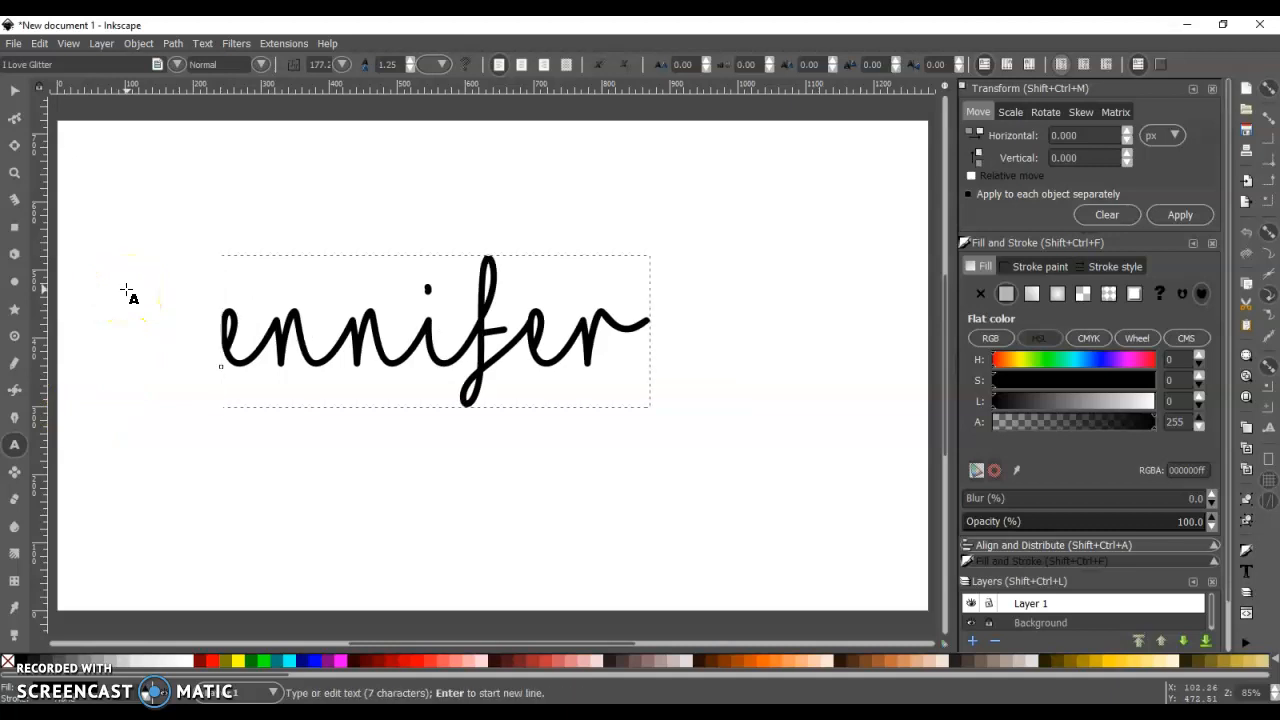
type("j")
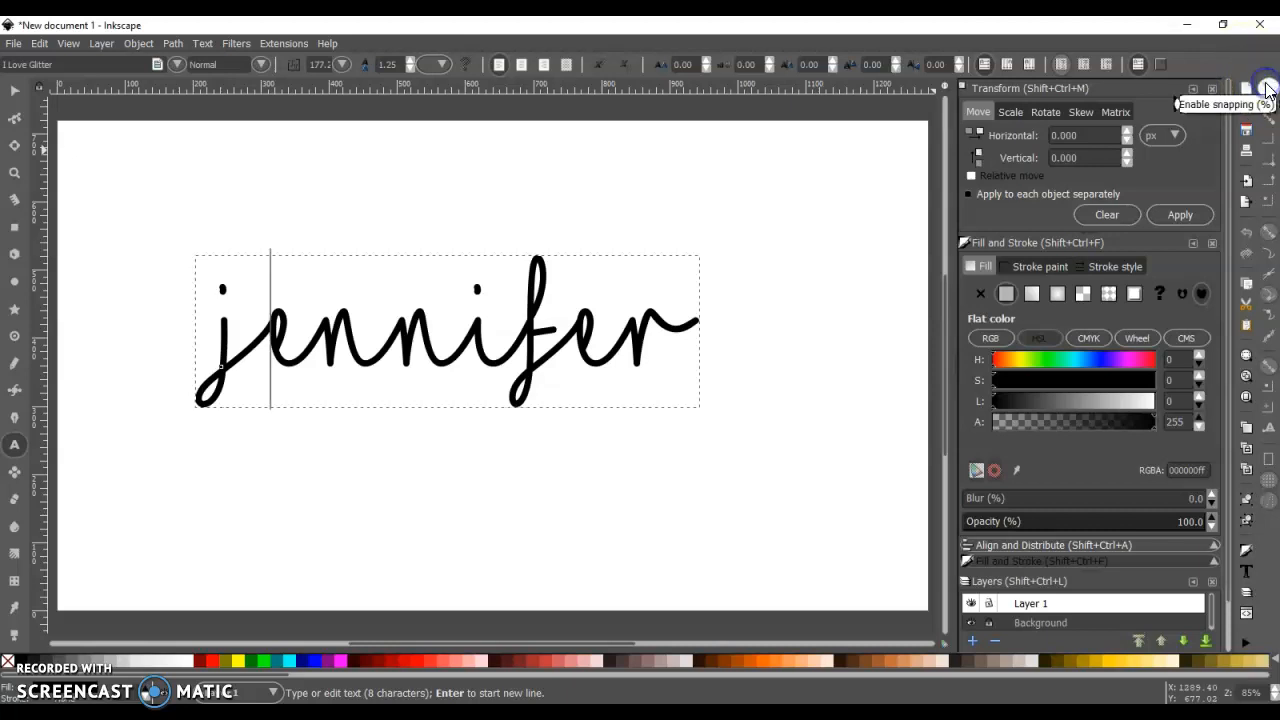
left_click(1228, 58)
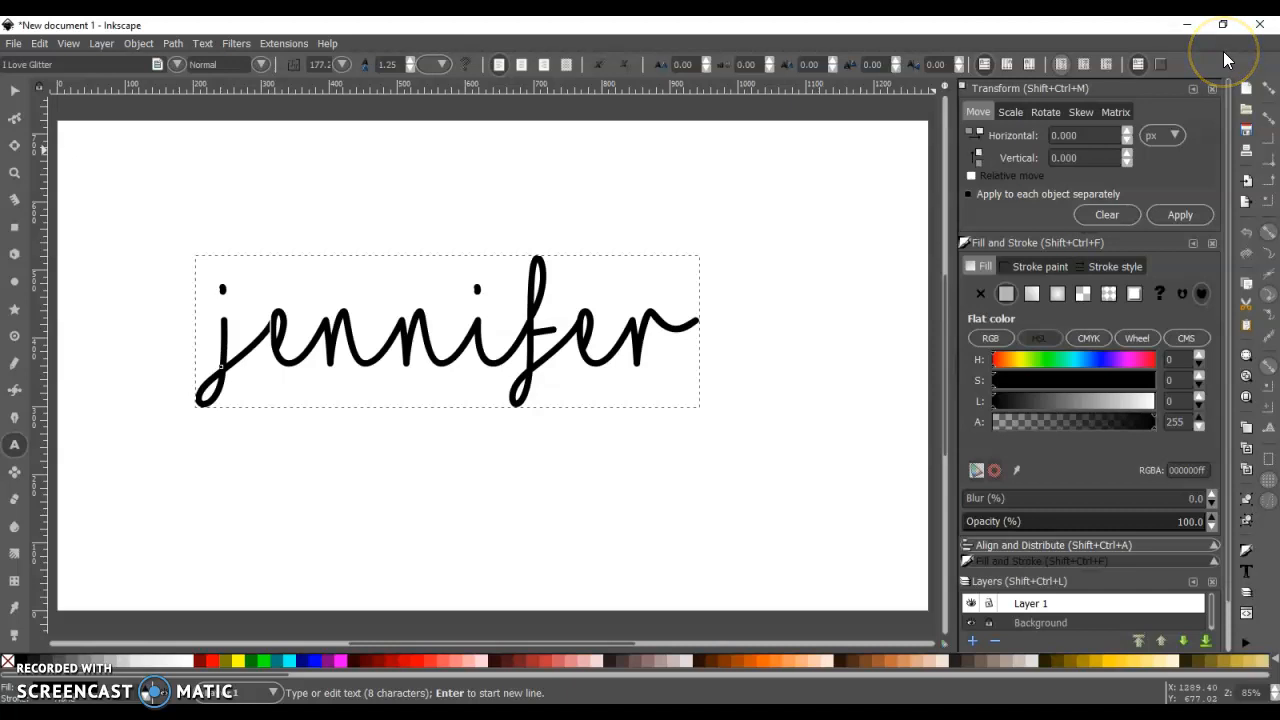
left_click(35, 45)
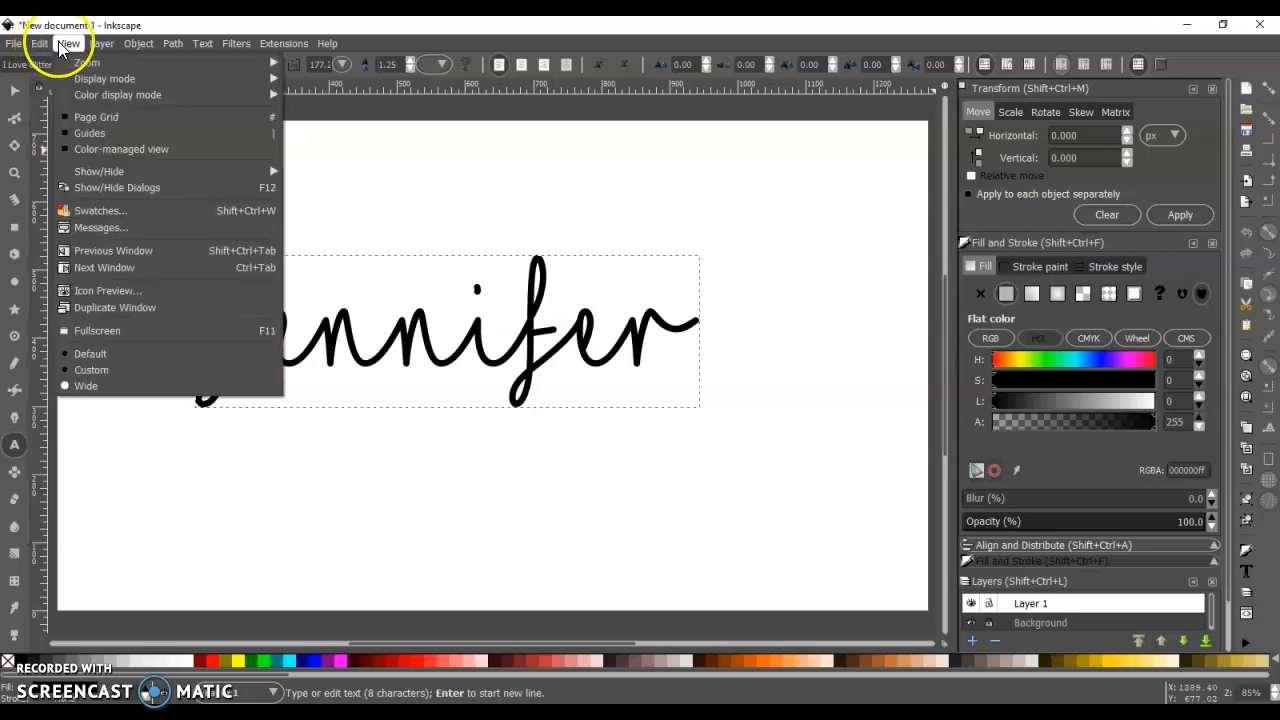
left_click(14, 90)
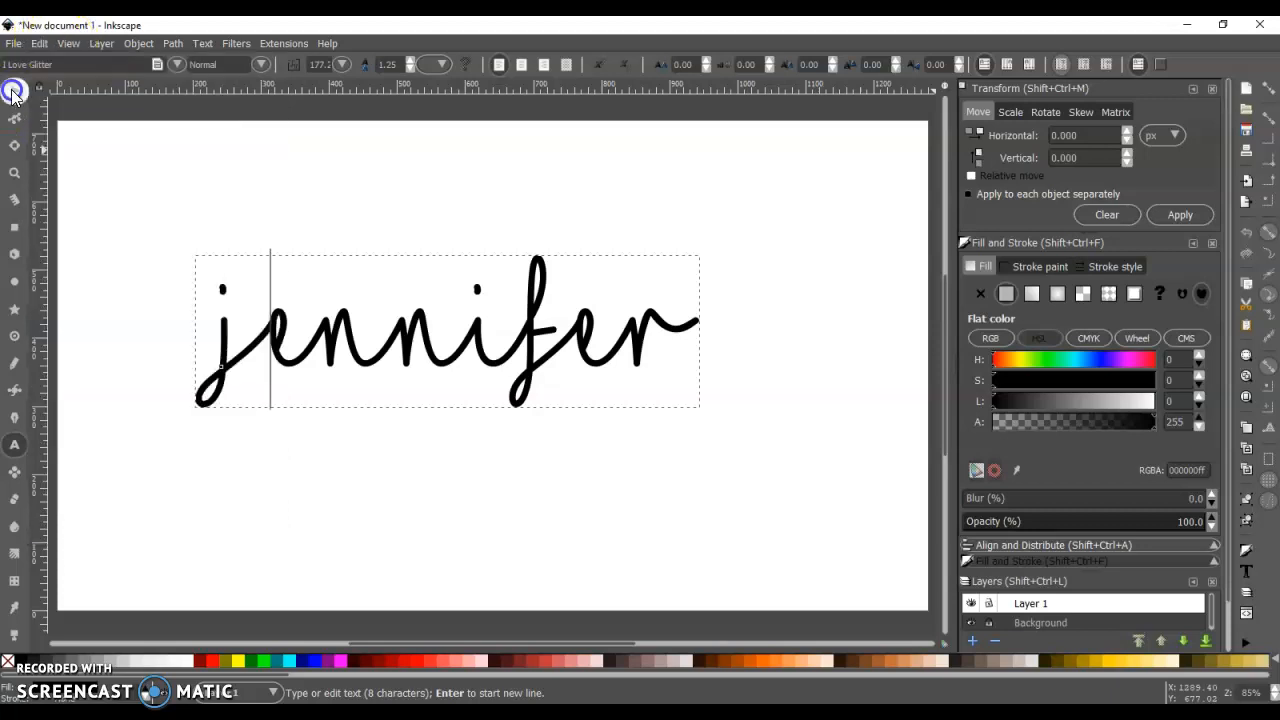
left_click(13, 92)
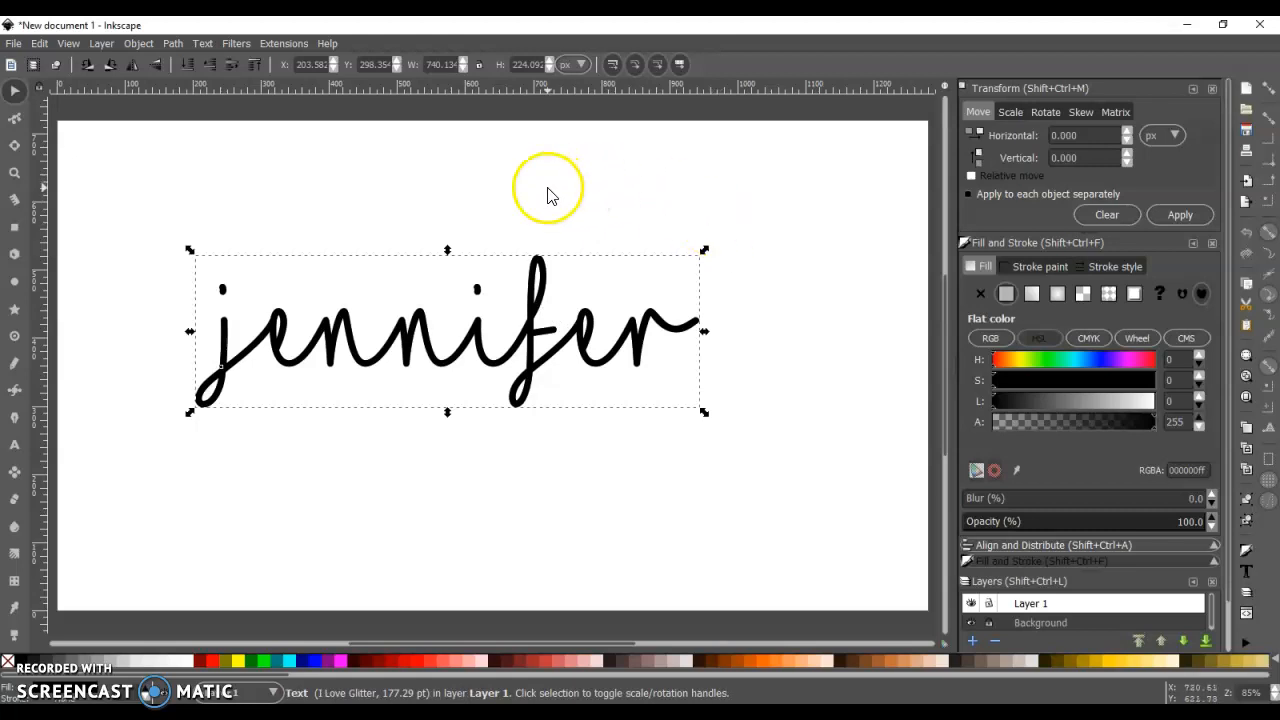
Fill the selected copy of the name with white and lower it behind the black text
left_click(191, 658)
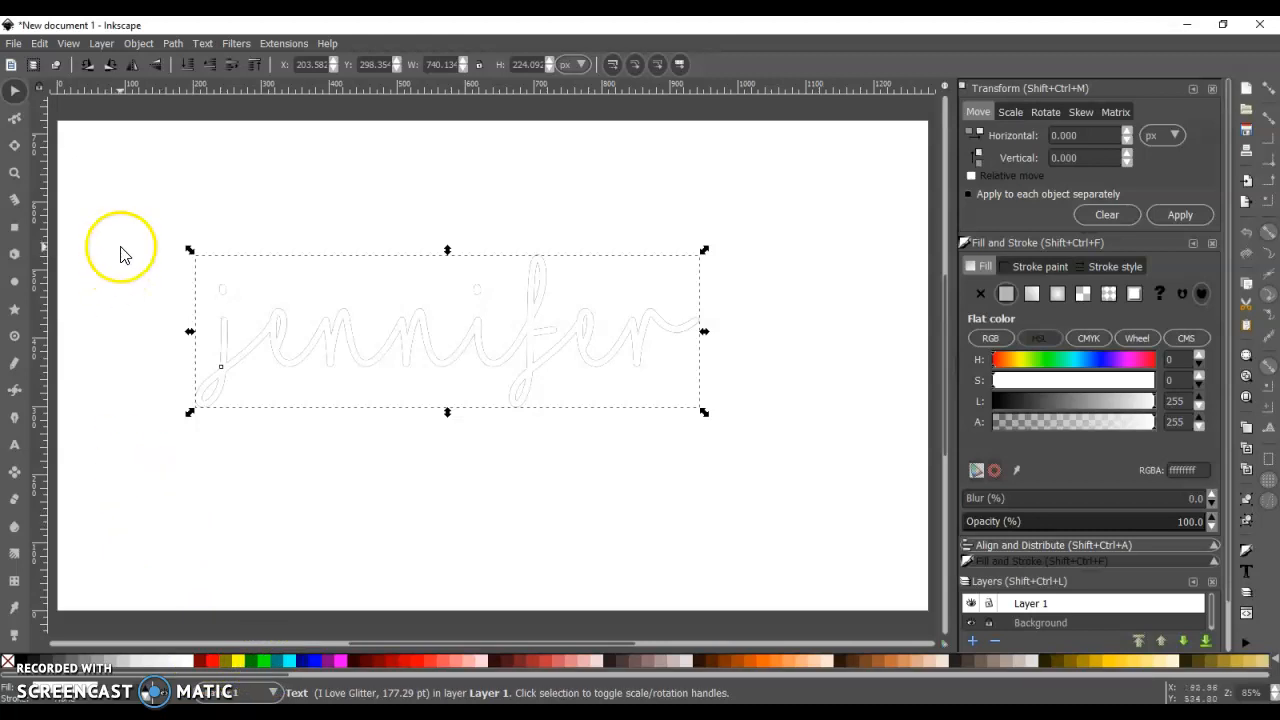
left_click(188, 70)
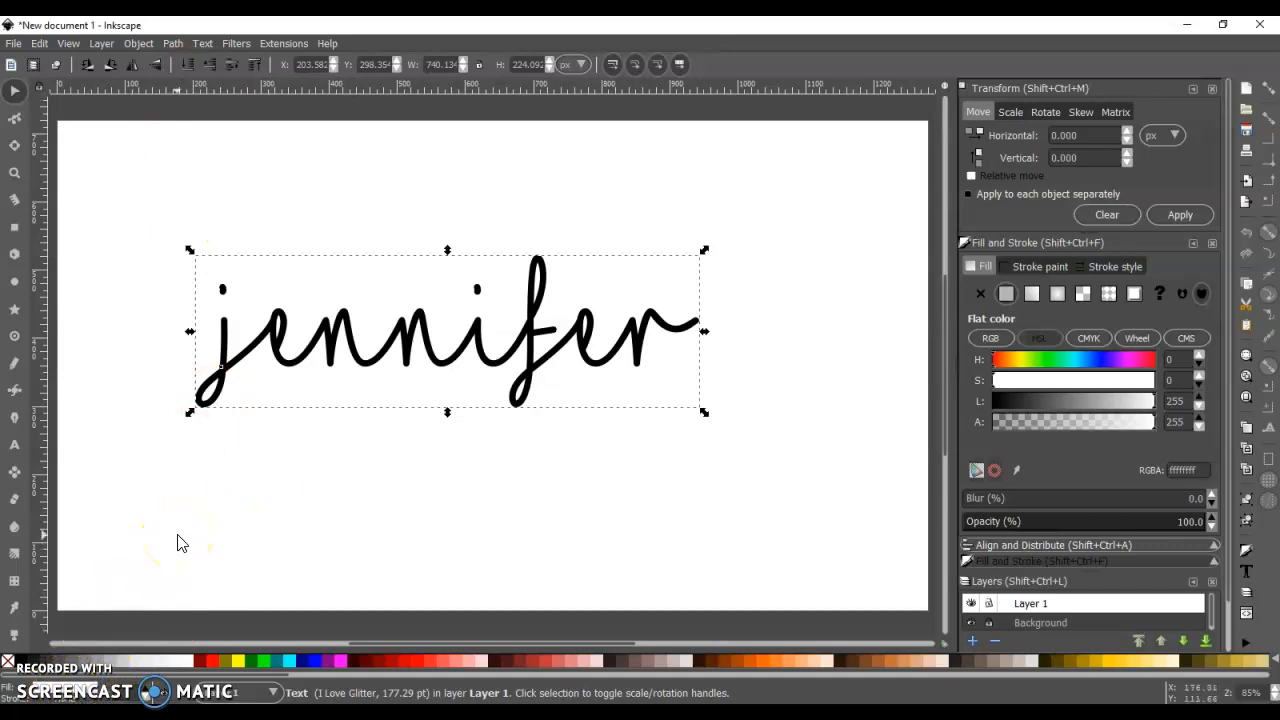
Create a linked offset of the white copy and expand it outward by about 3.4 pt
left_click(172, 44)
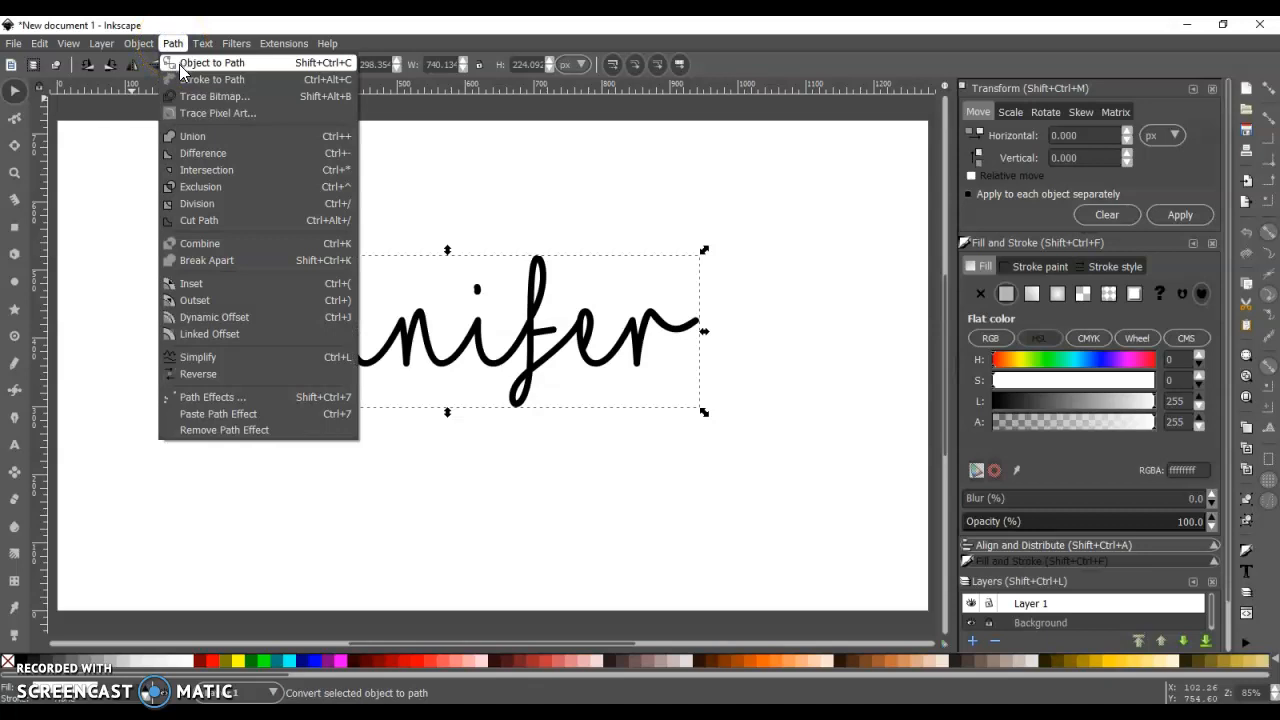
left_click(205, 336)
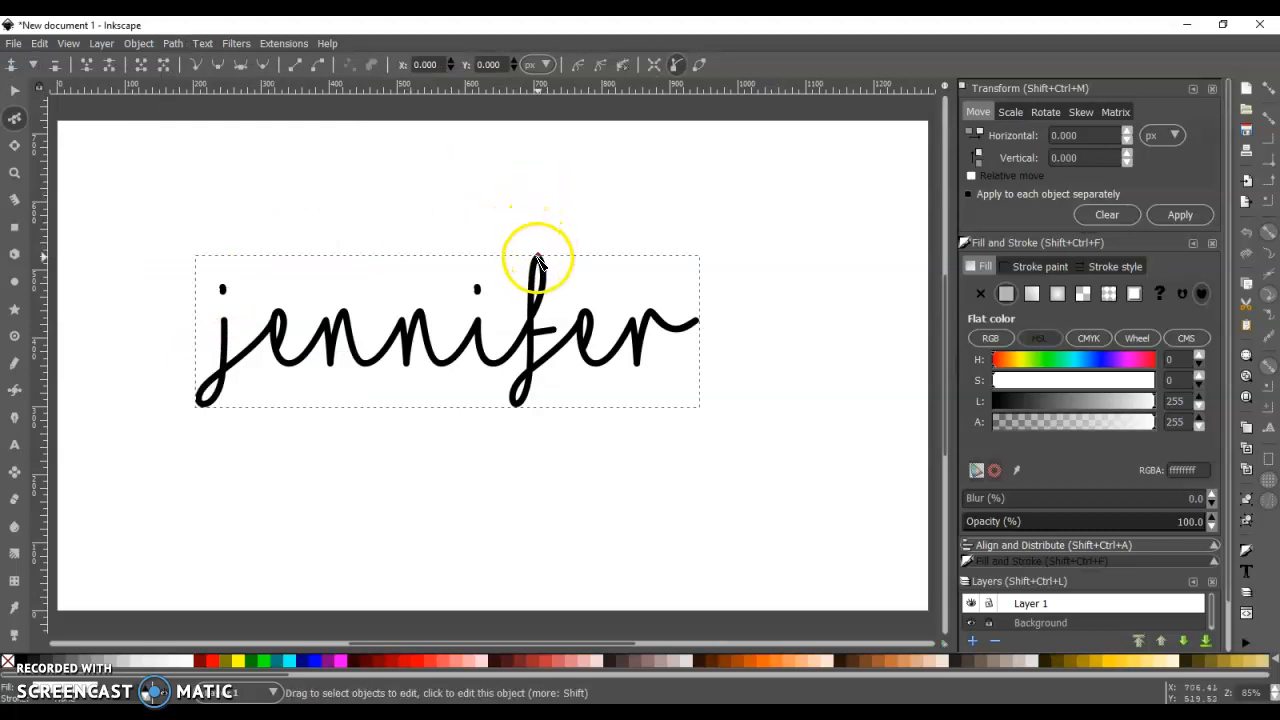
left_click_drag(539, 260, 539, 250)
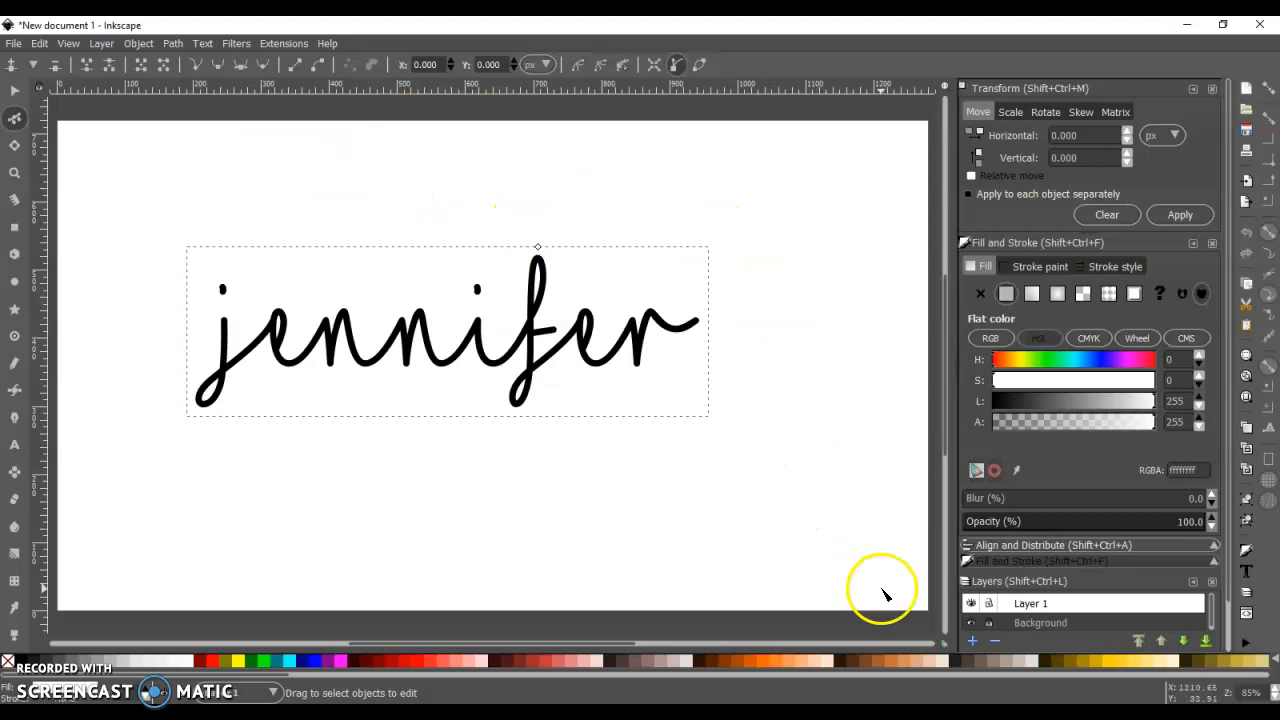
Delete the Background layer
left_click(1036, 623)
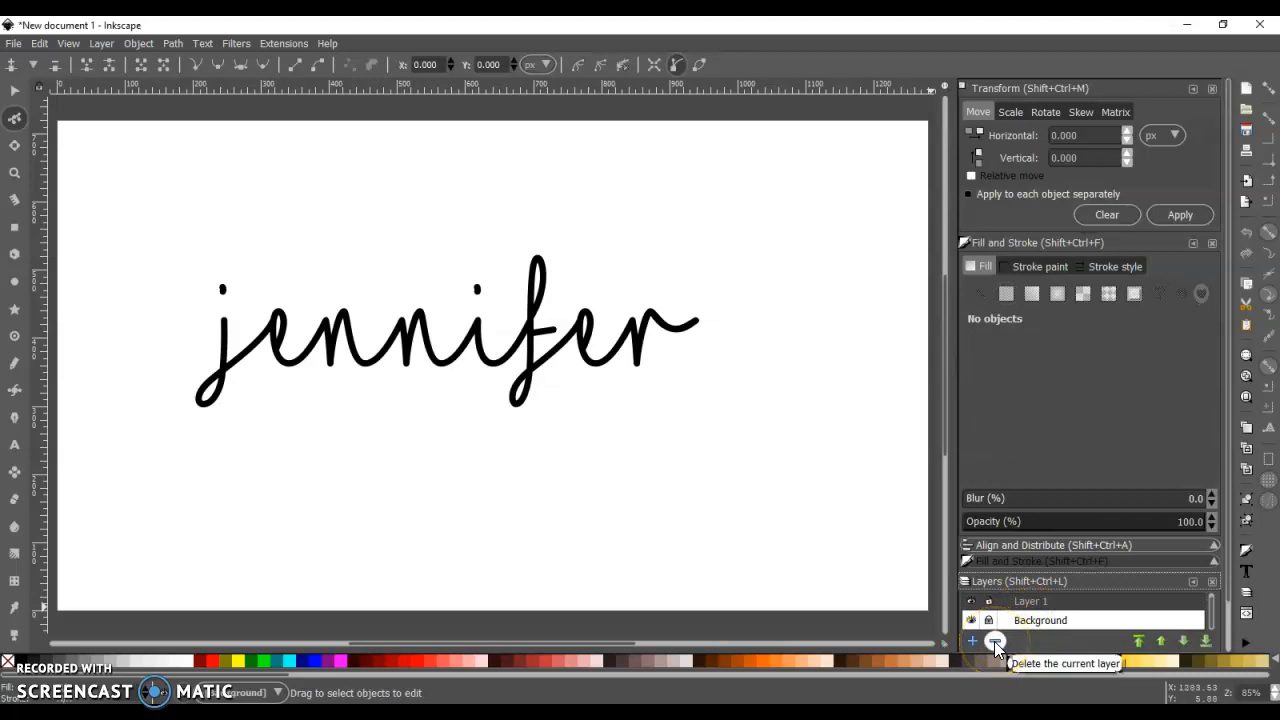
left_click(995, 642)
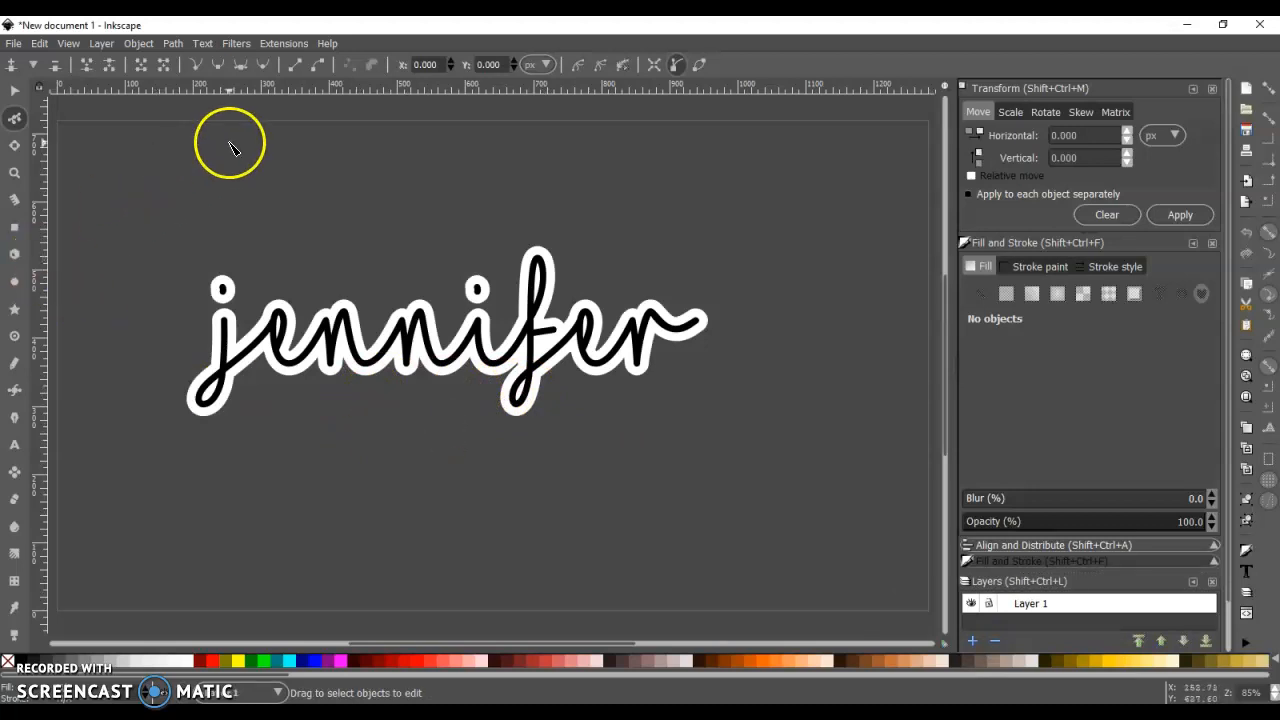
Select the white linked offset around the name and delete it
left_click(538, 255)
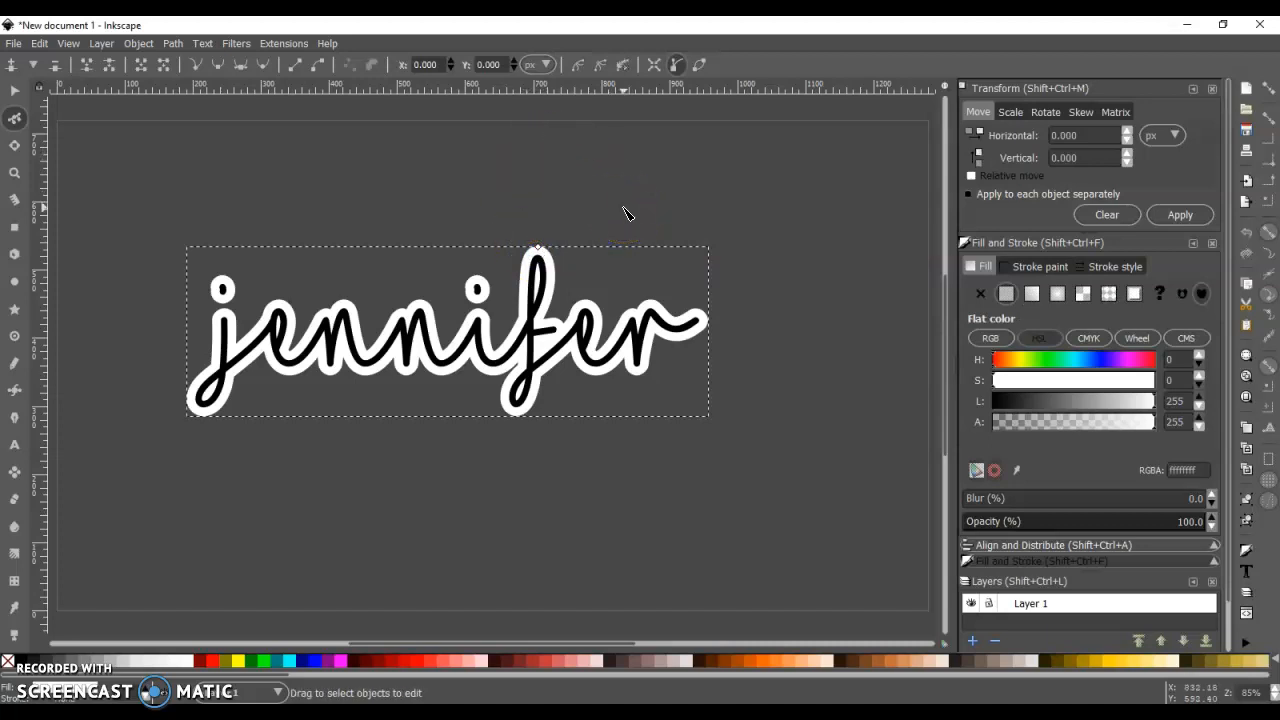
left_click(750, 252)
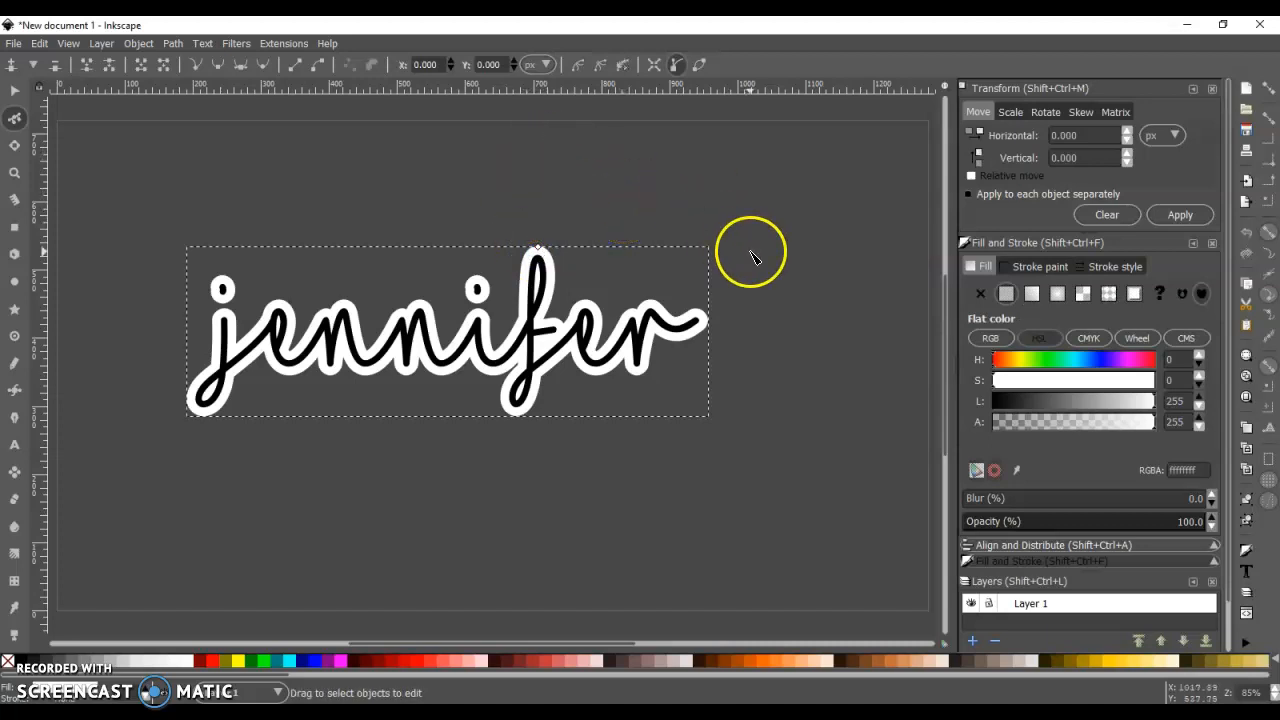
left_click(703, 318)
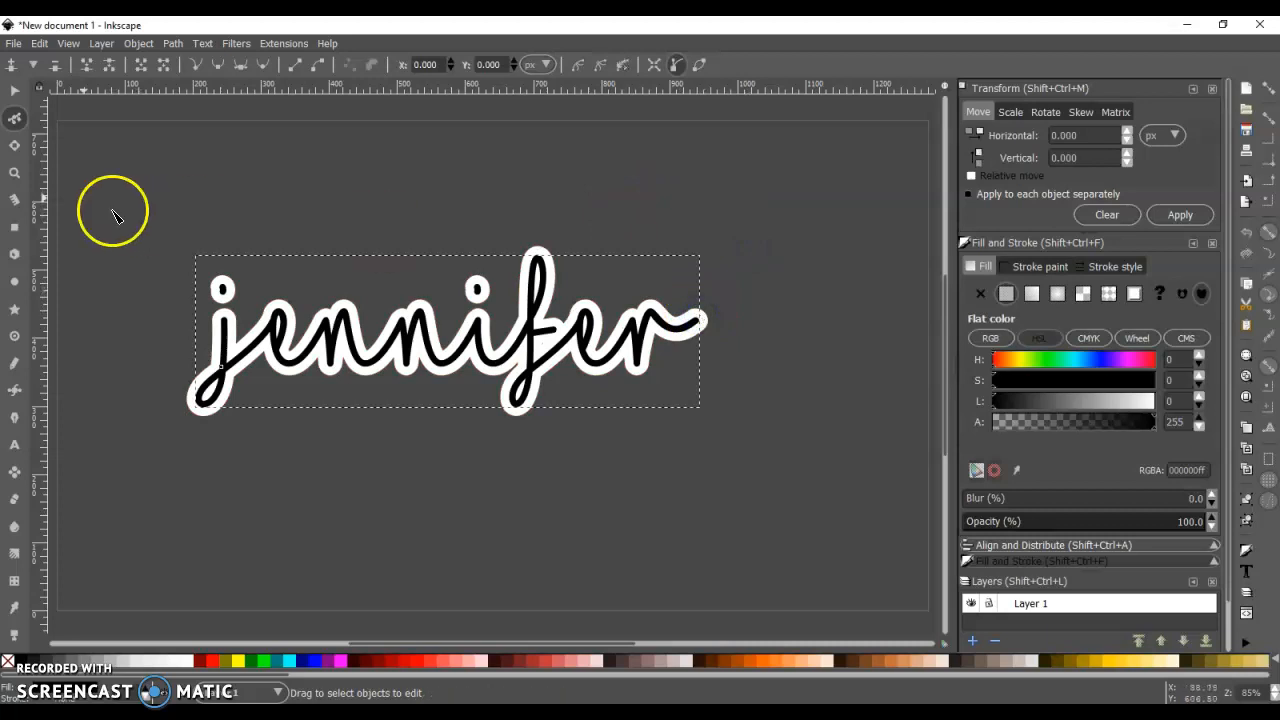
left_click(27, 97)
left_click(109, 195)
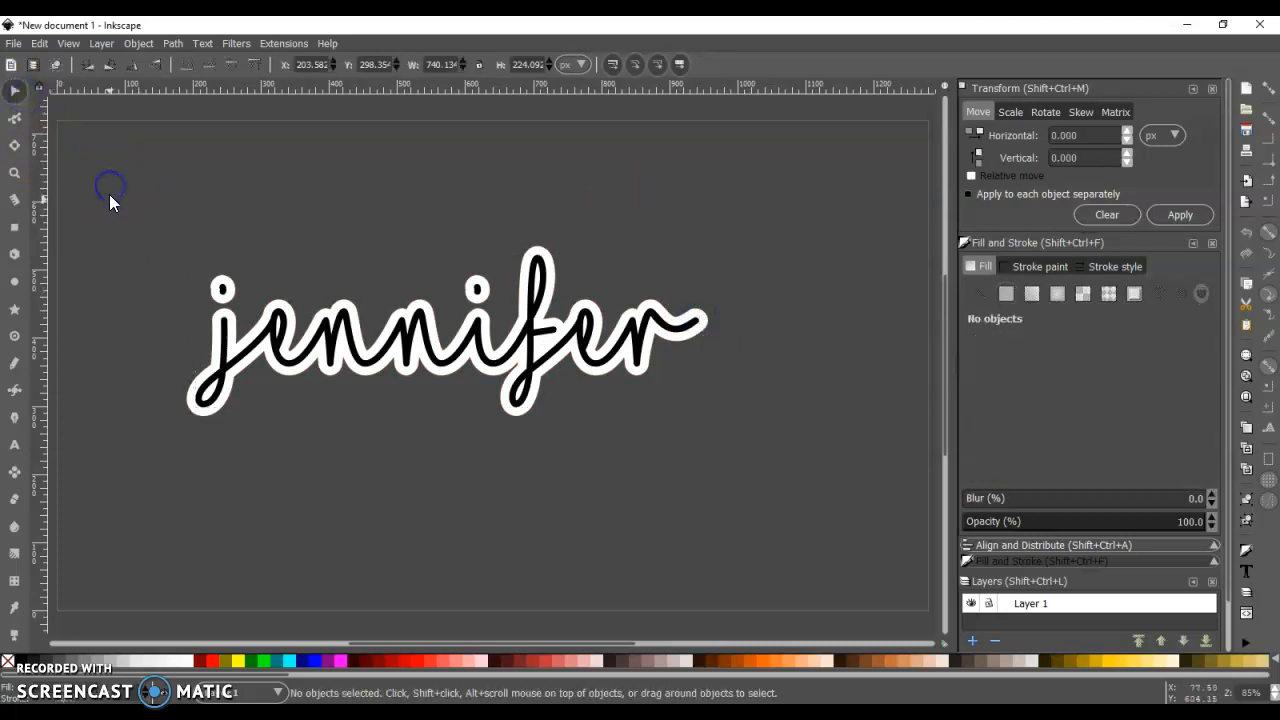
left_click(217, 279)
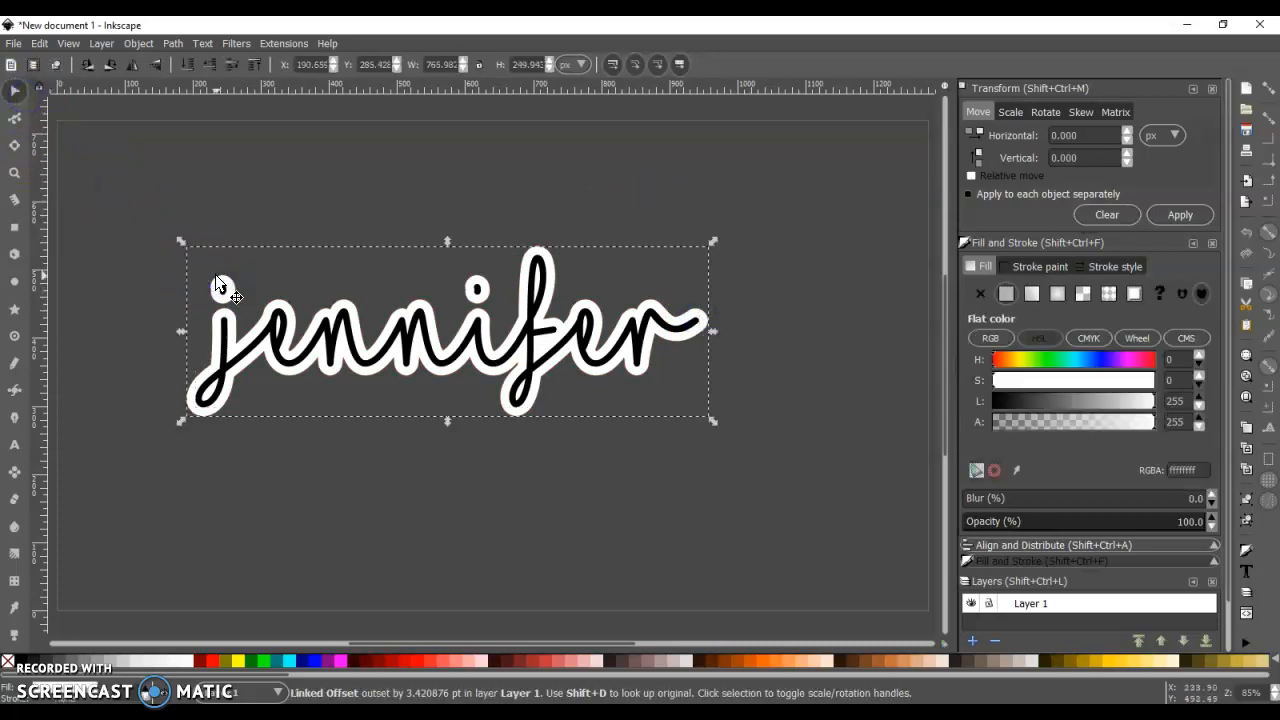
key("Delete")
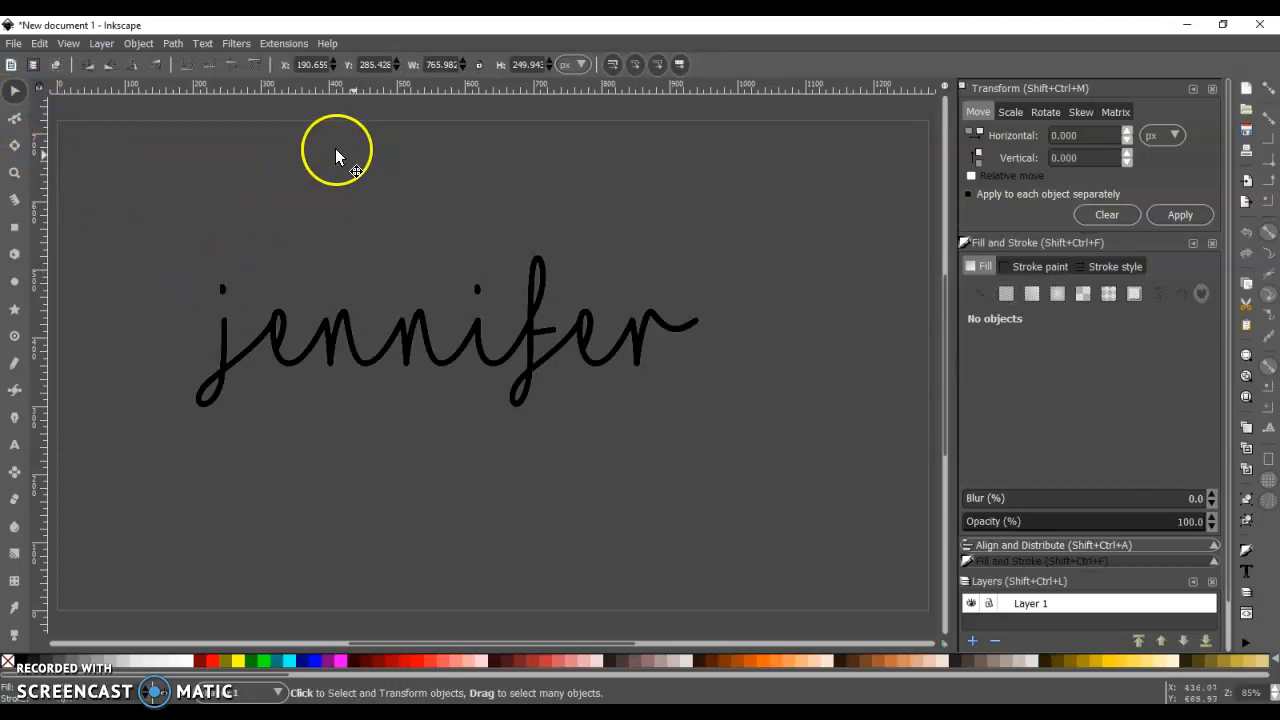
Convert the black name text to ungrouped letter paths and union them into a single path
left_click(276, 328)
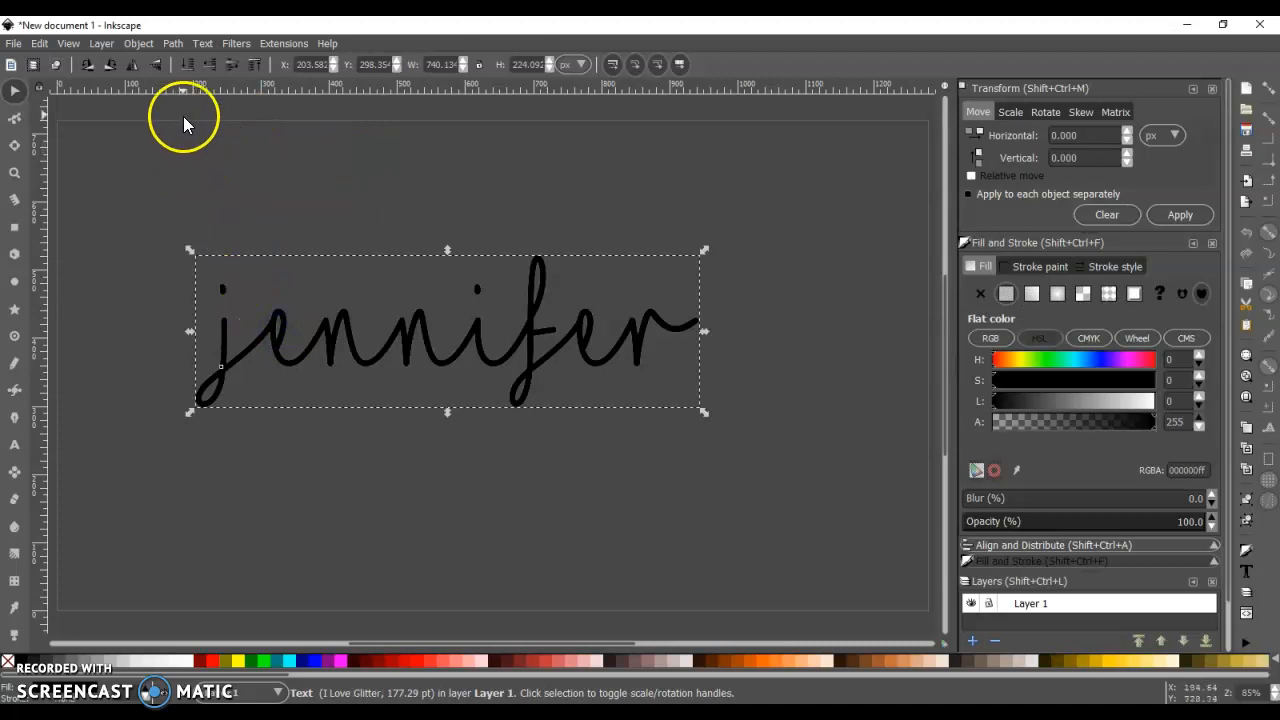
left_click(175, 43)
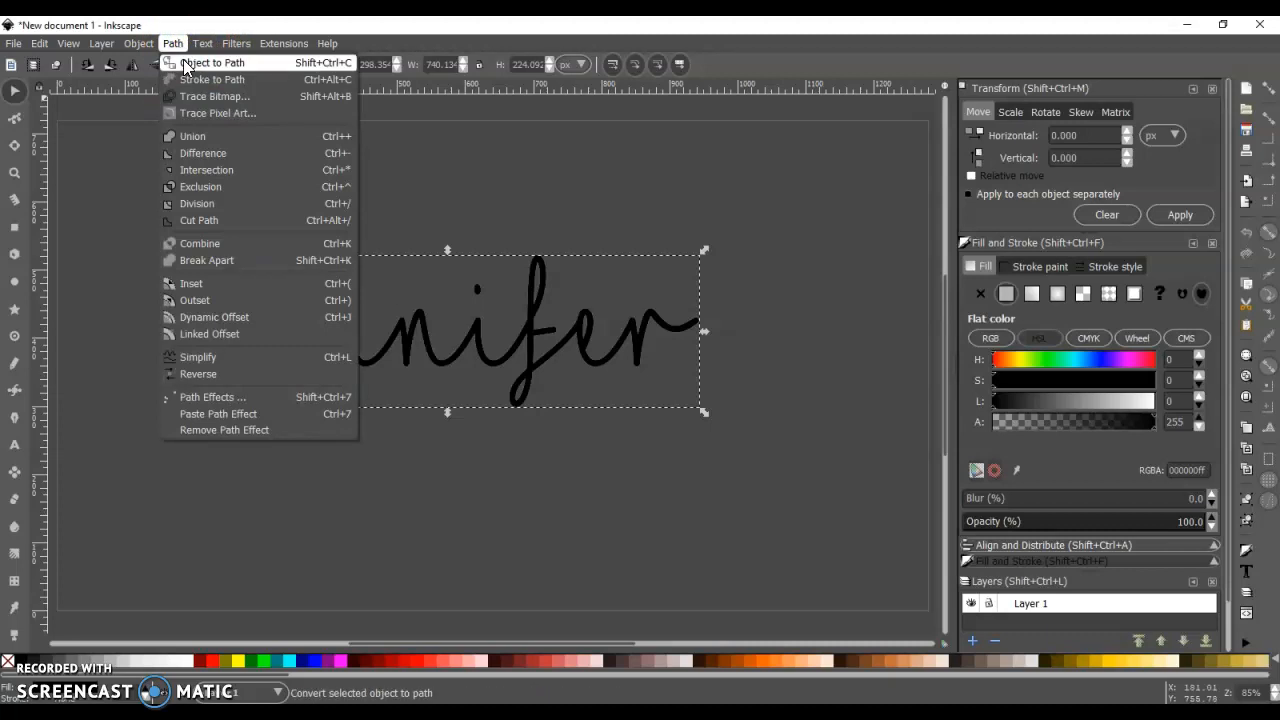
left_click(183, 61)
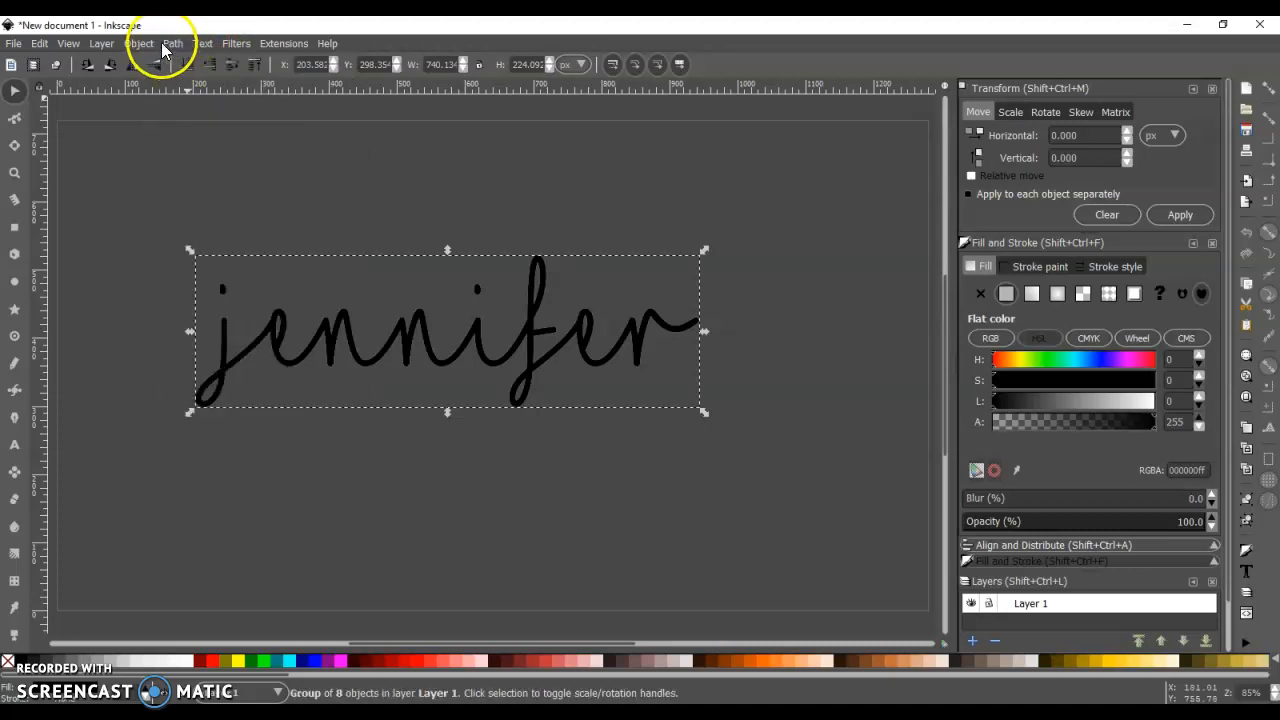
left_click(145, 44)
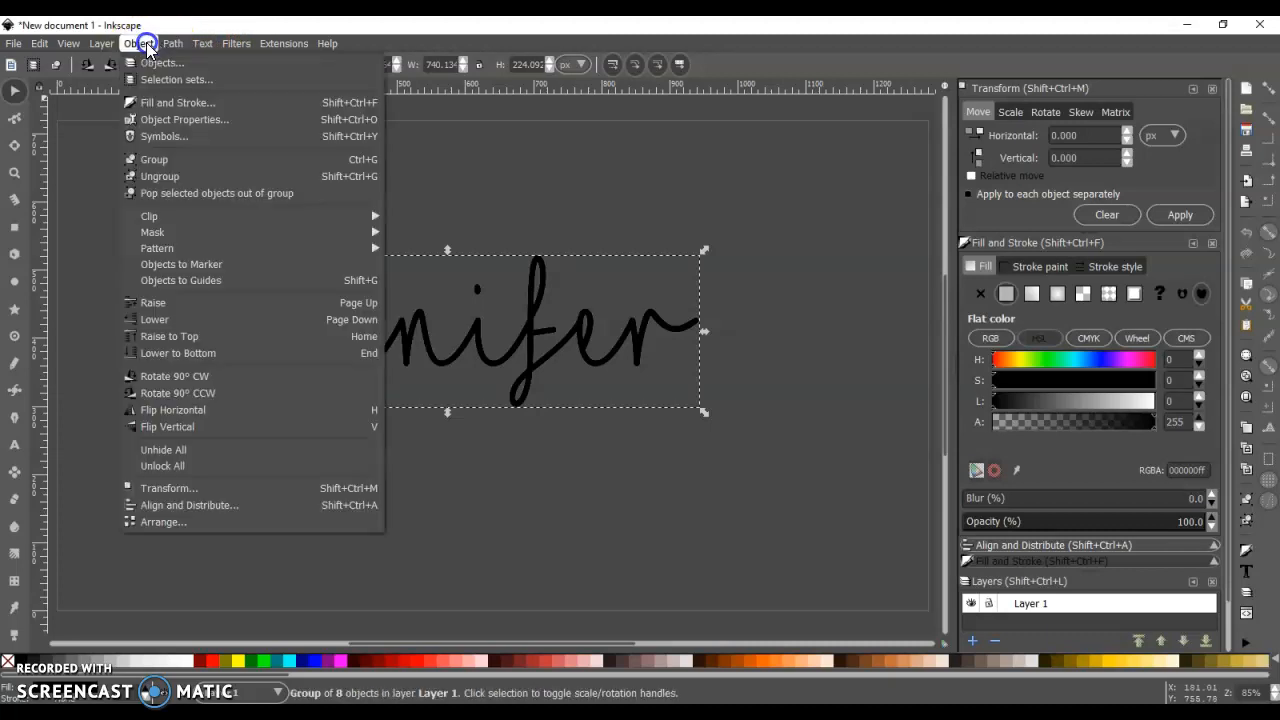
left_click(176, 177)
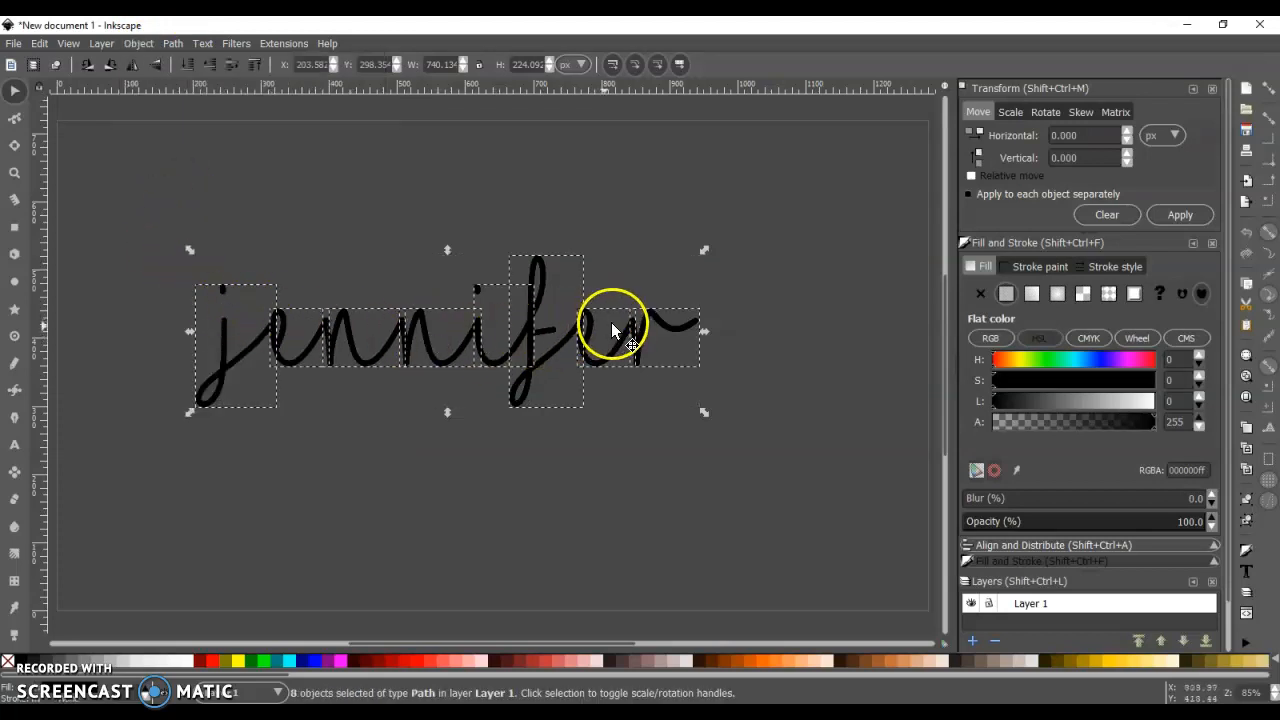
left_click(166, 42)
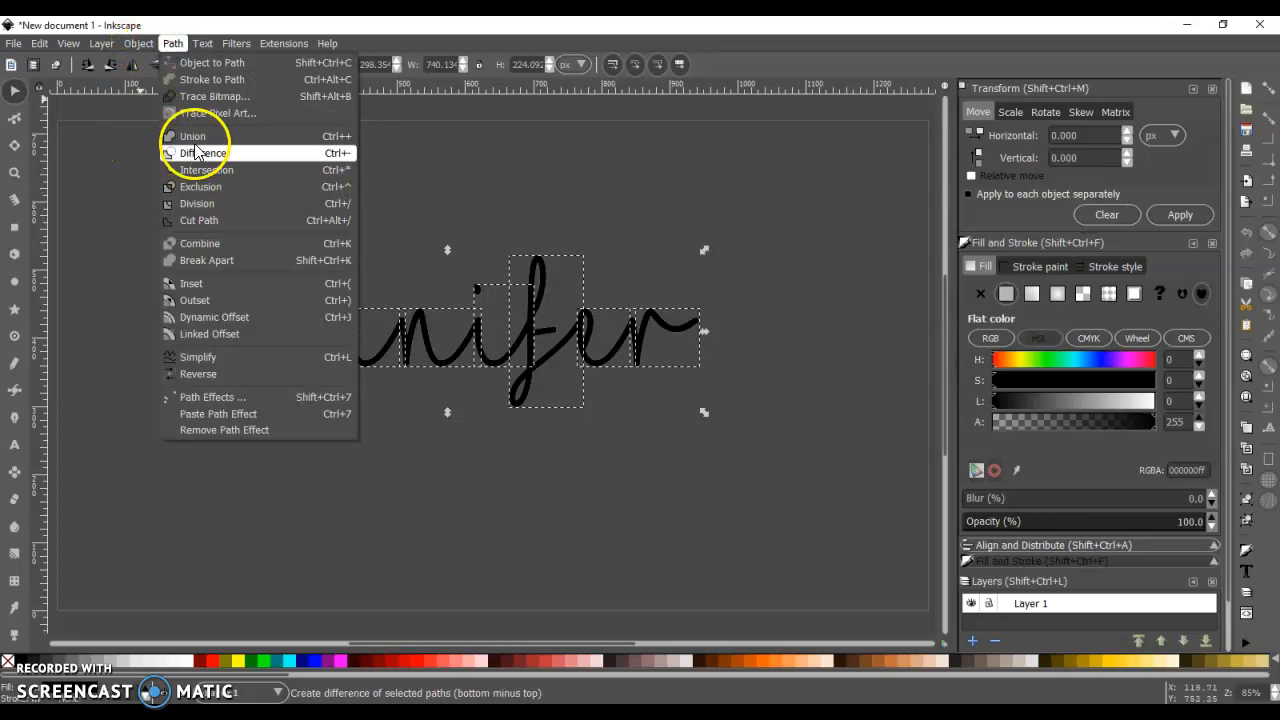
left_click(198, 137)
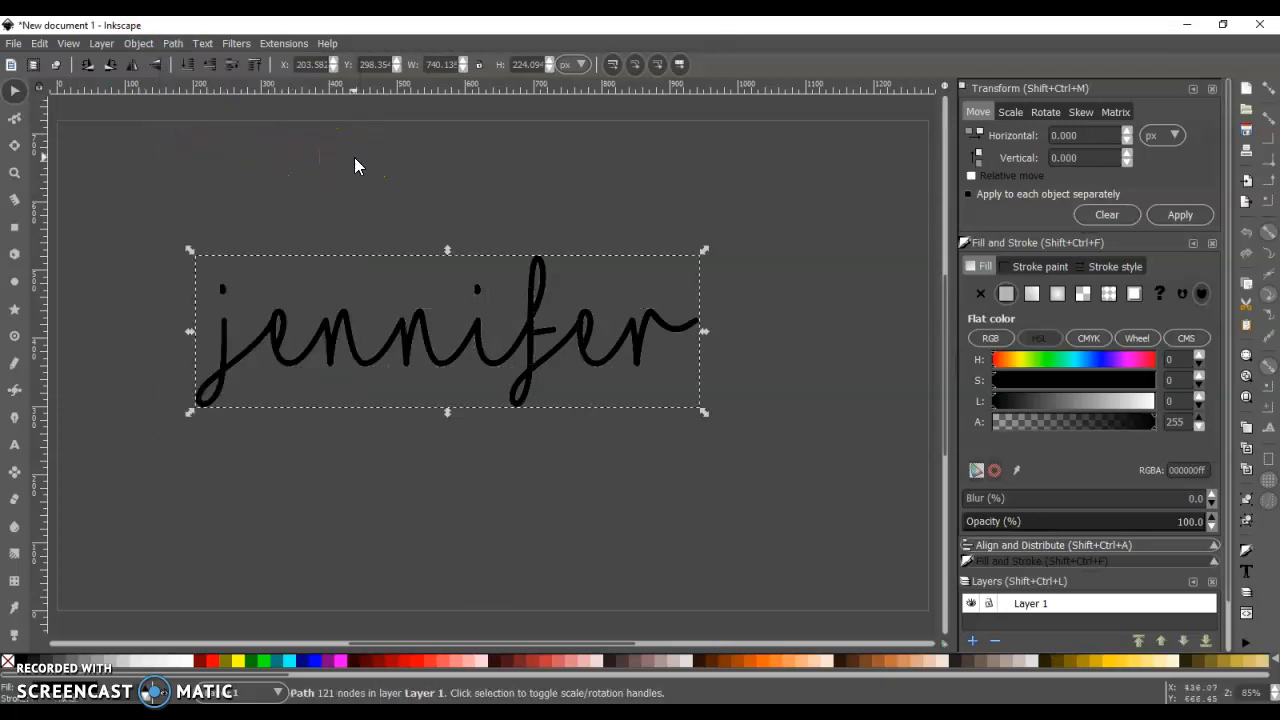
Delete the white text copy underneath the black name and reposition the black path near the middle of the page
left_click_drag(413, 331, 448, 250)
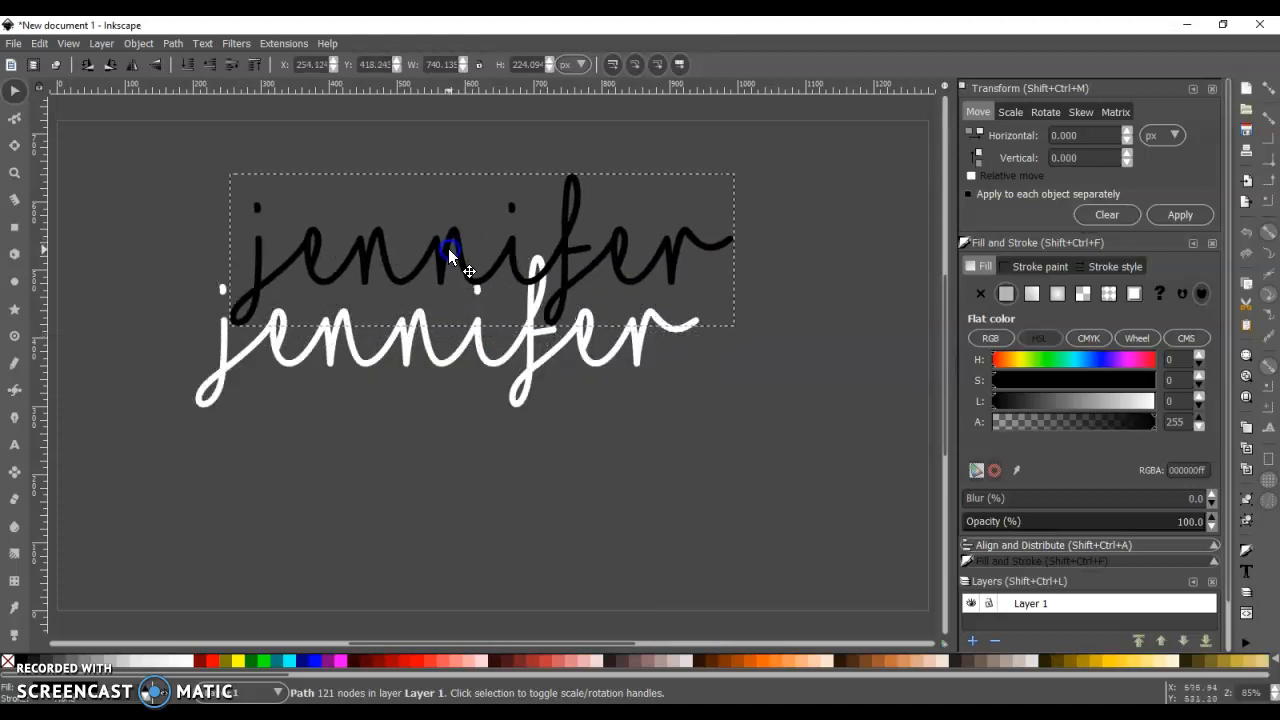
key("ctrl+z")
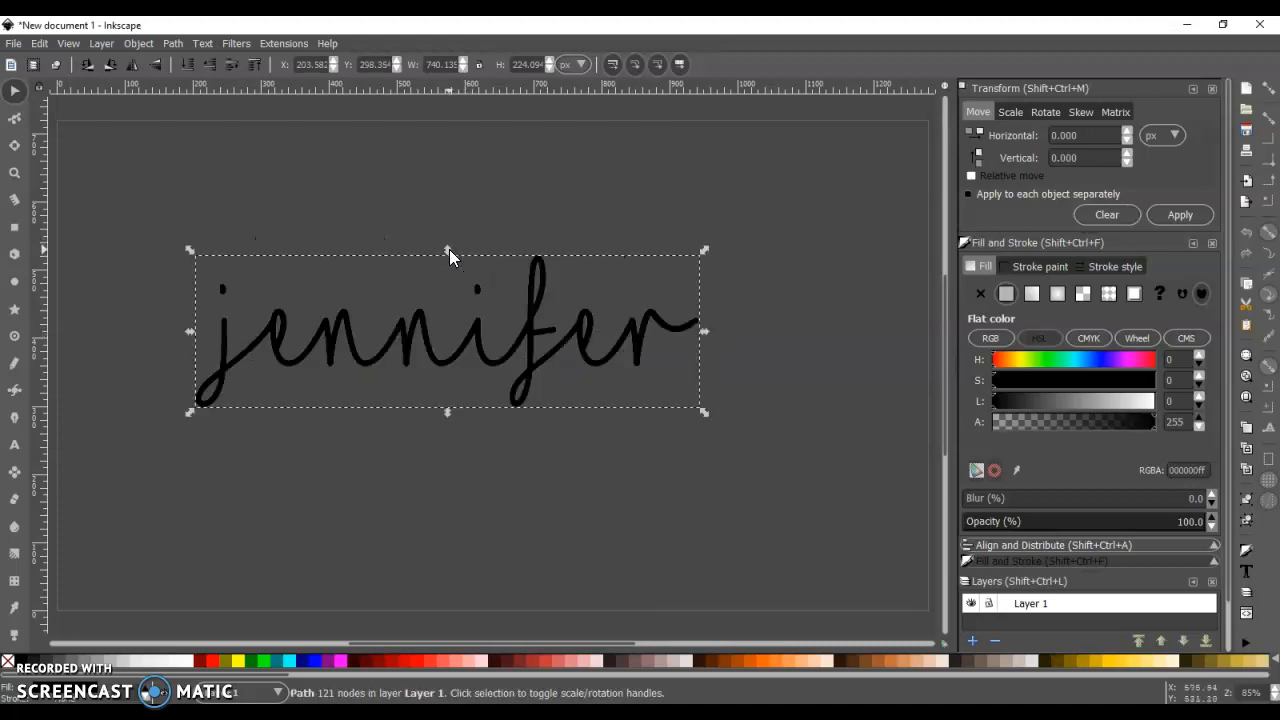
left_click_drag(505, 328, 590, 248)
left_click(543, 340)
left_click(535, 358)
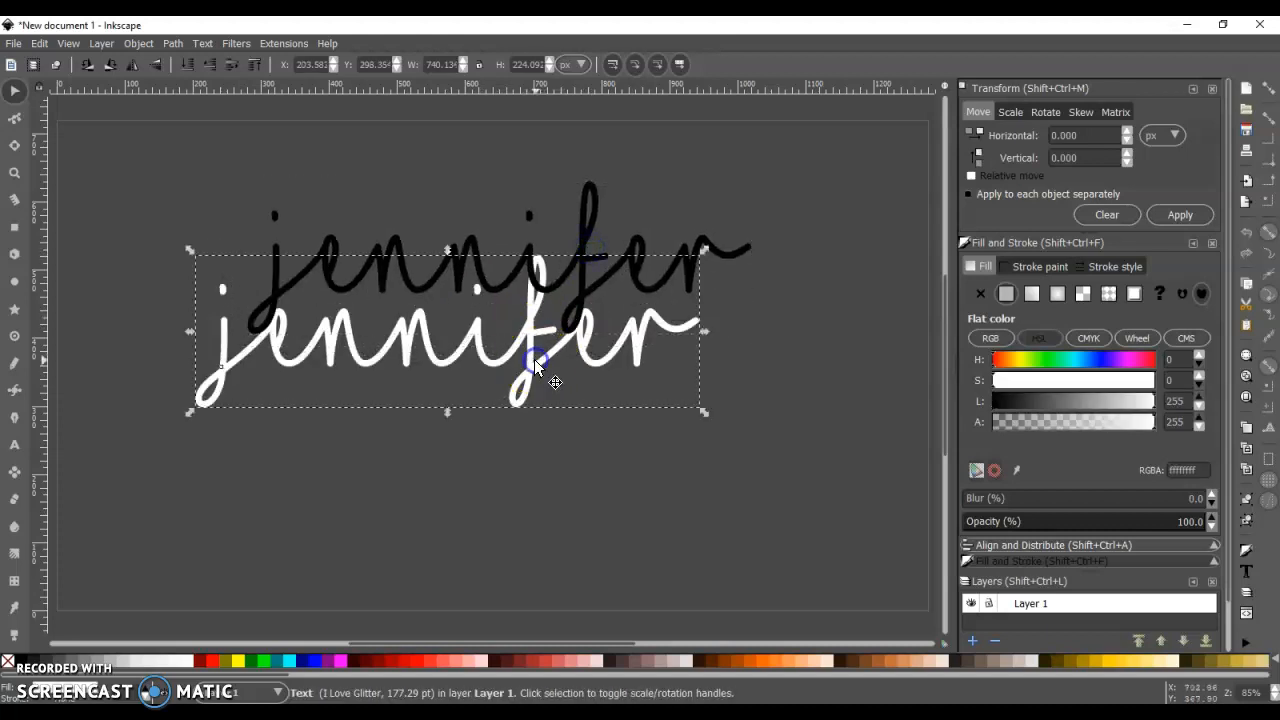
key("Delete")
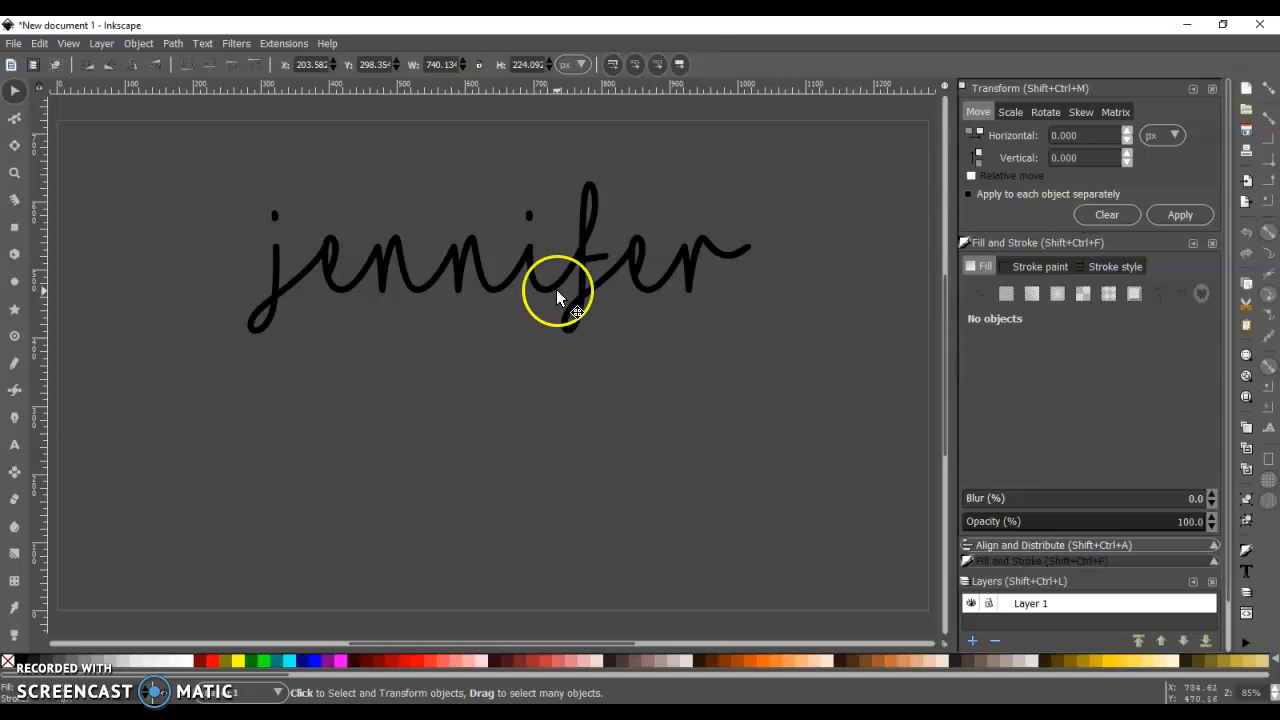
left_click_drag(553, 286, 534, 400)
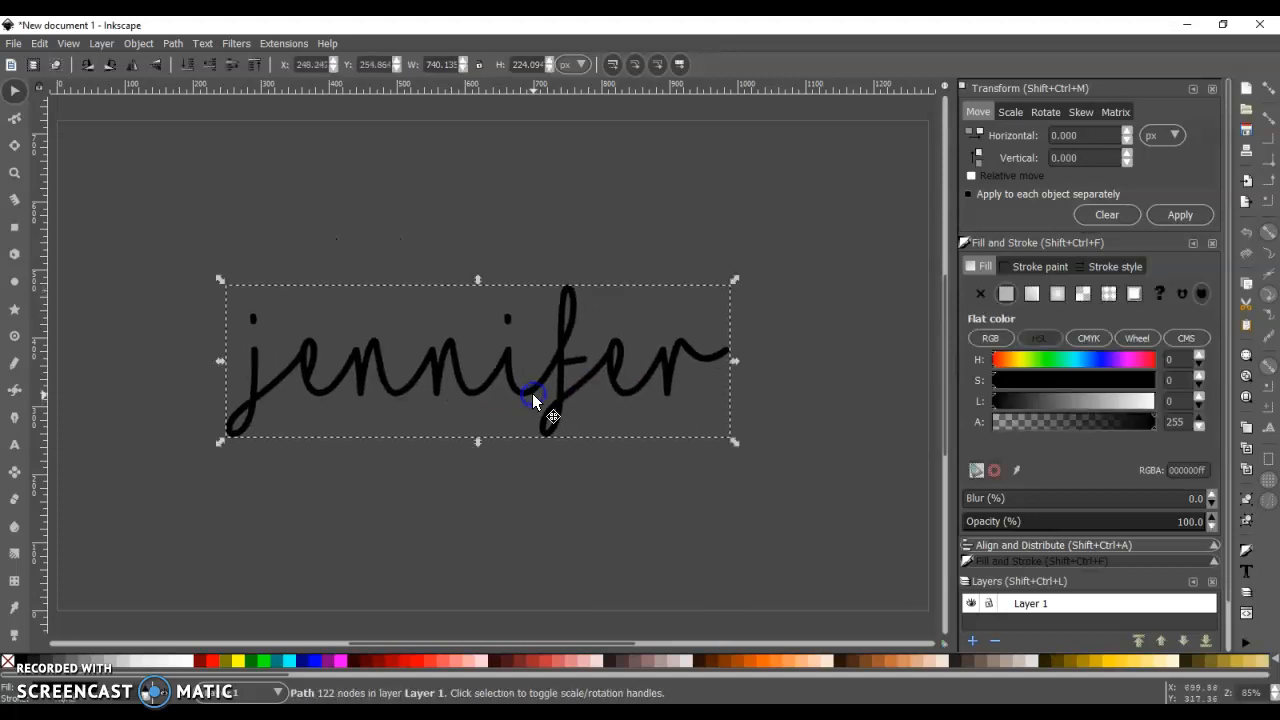
Draw a teal (008080) rectangle about 997 by 394 px around the name and lower it to the bottom
left_click(15, 228)
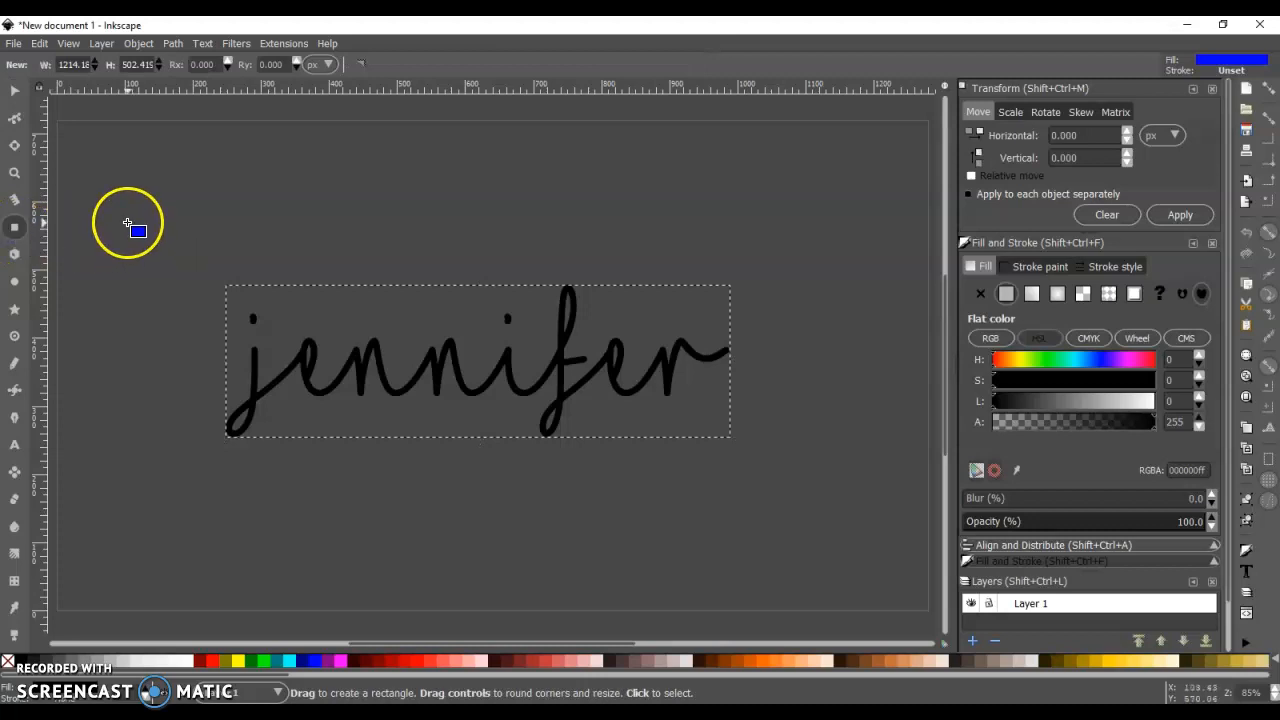
left_click_drag(127, 222, 806, 491)
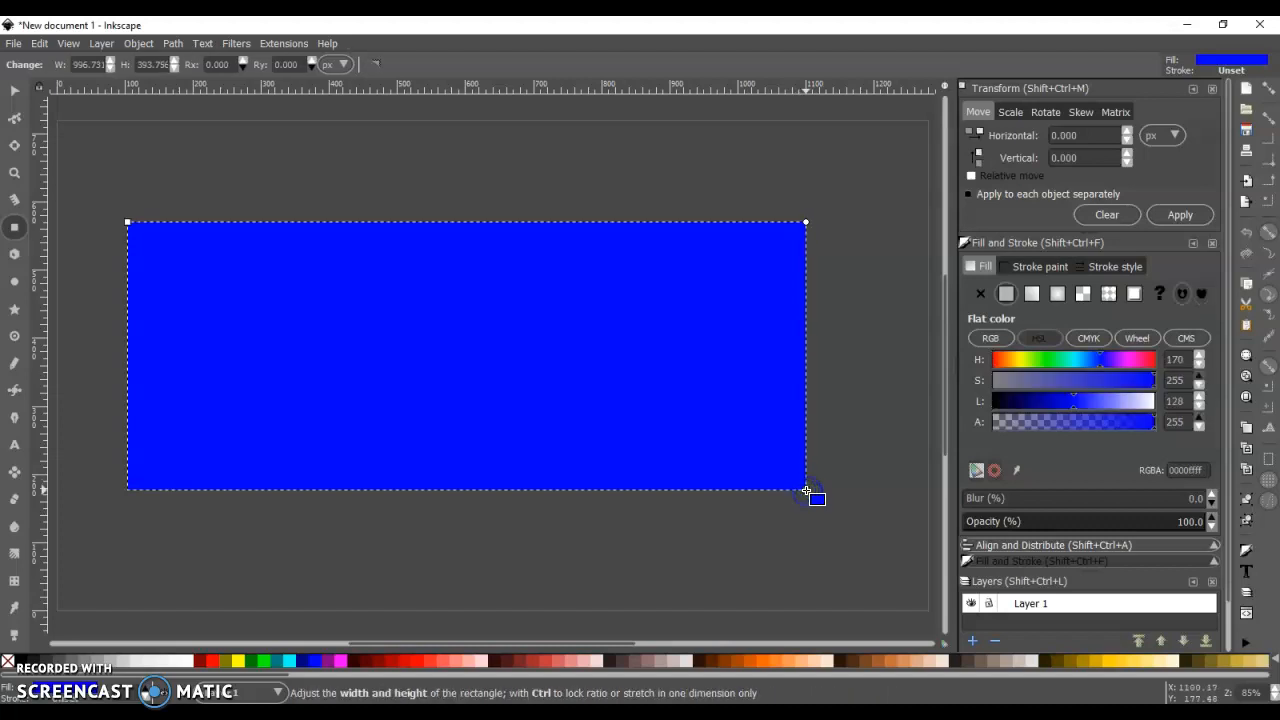
left_click(276, 667)
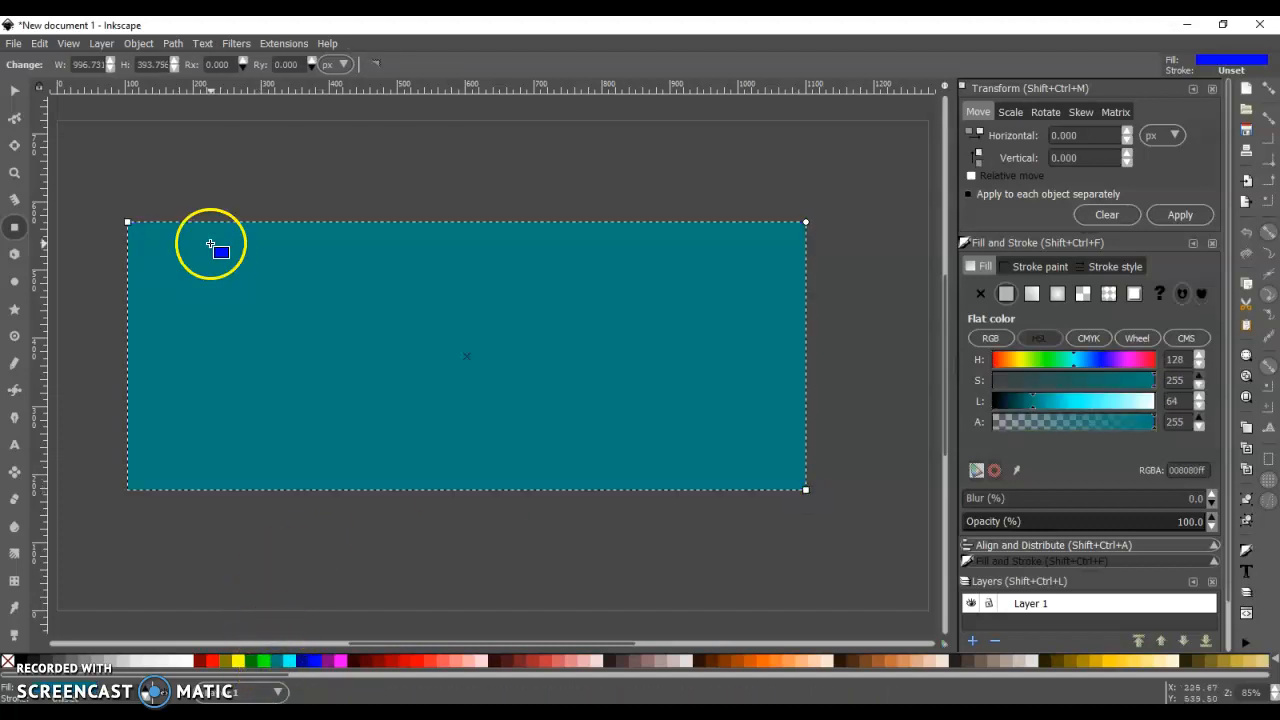
left_click(14, 90)
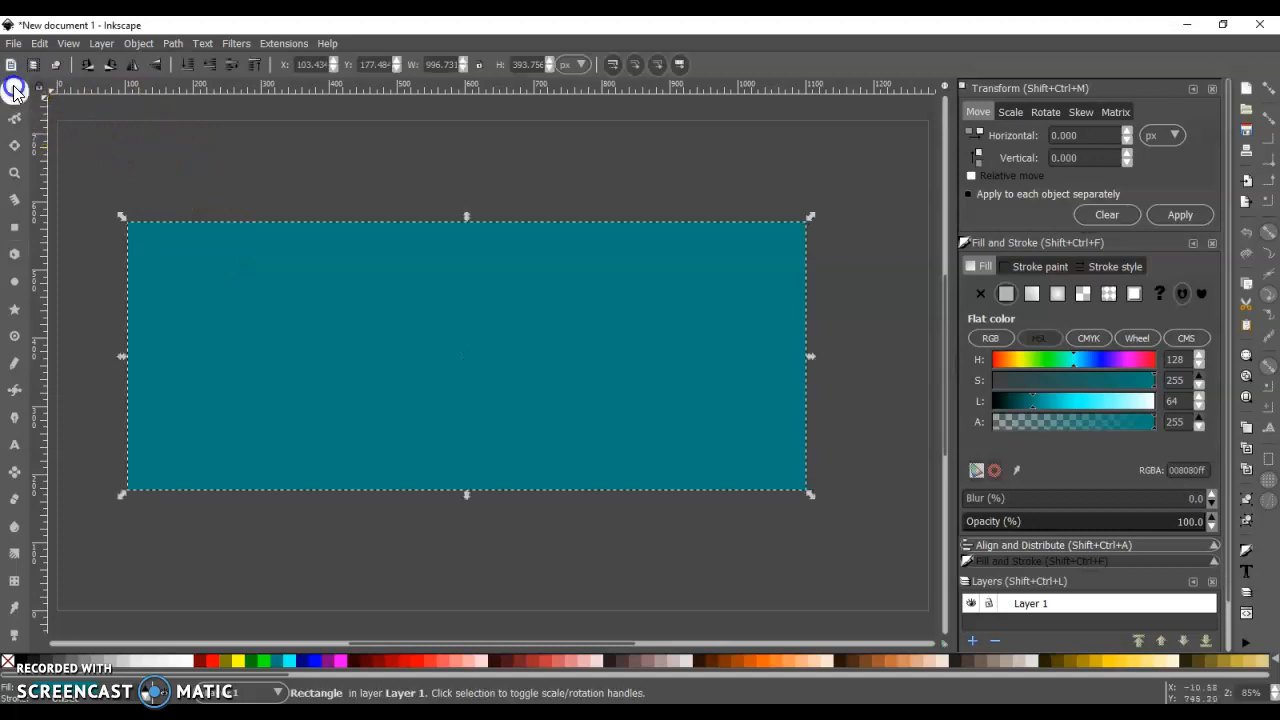
left_click(187, 64)
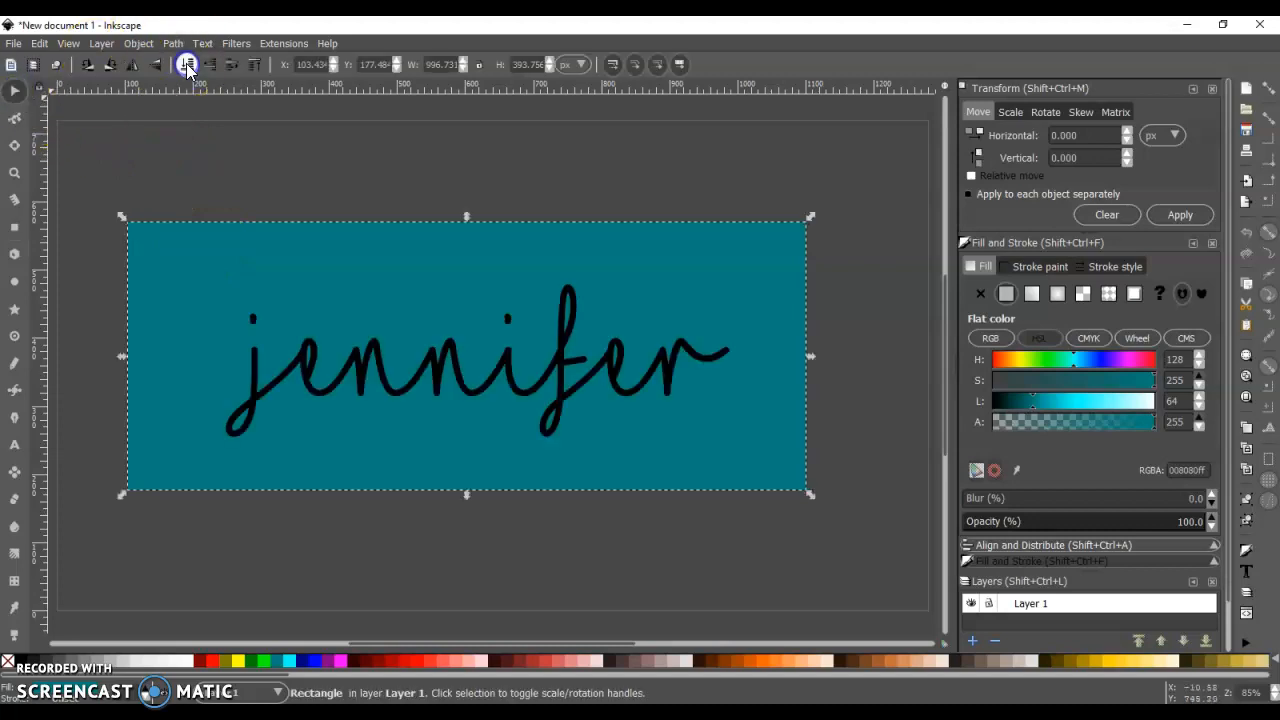
left_click(286, 157)
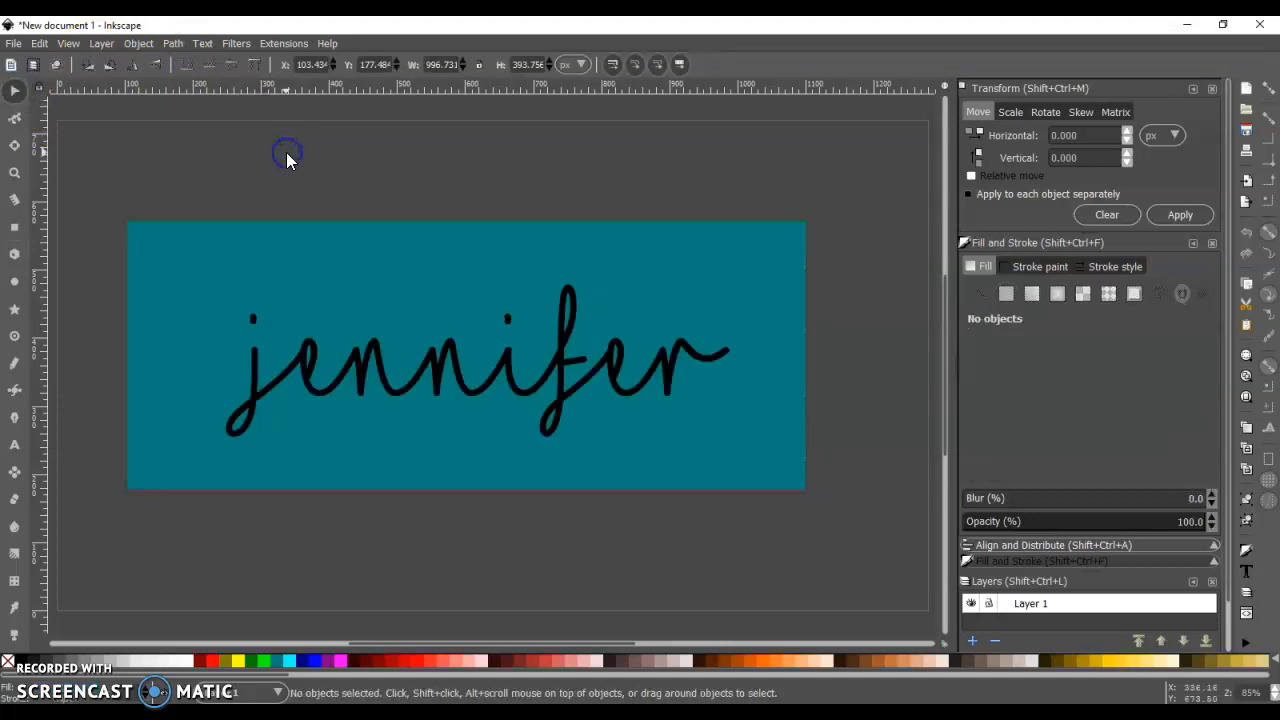
Duplicate the black name path and fill the top copy with near-white (f9f9f9)
left_click(363, 373)
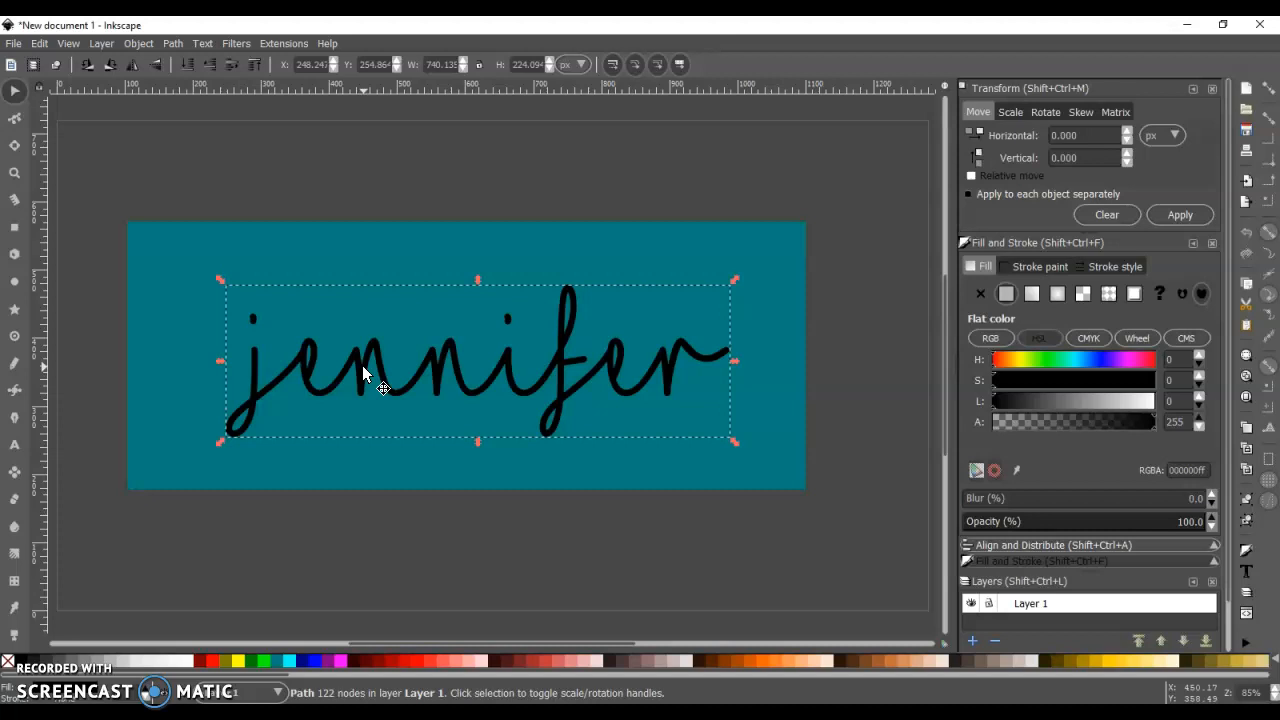
key("ctrl")
left_click(106, 350)
left_click(305, 376)
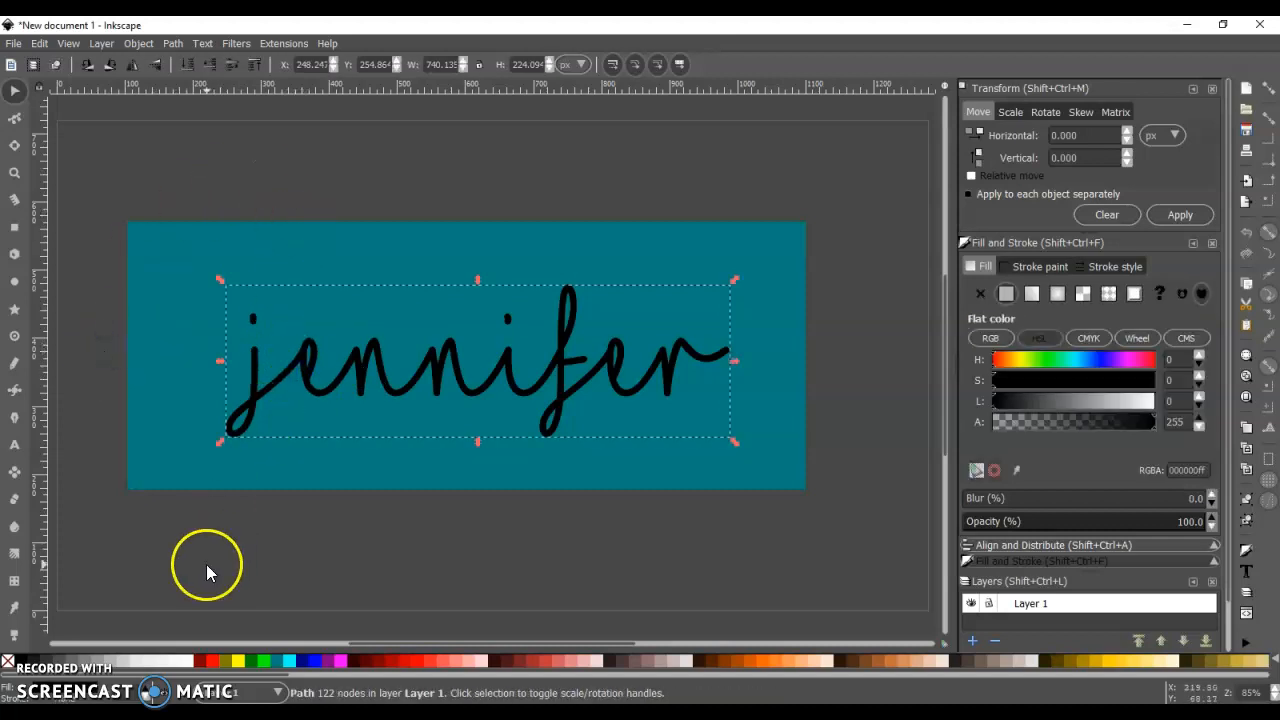
left_click(169, 662)
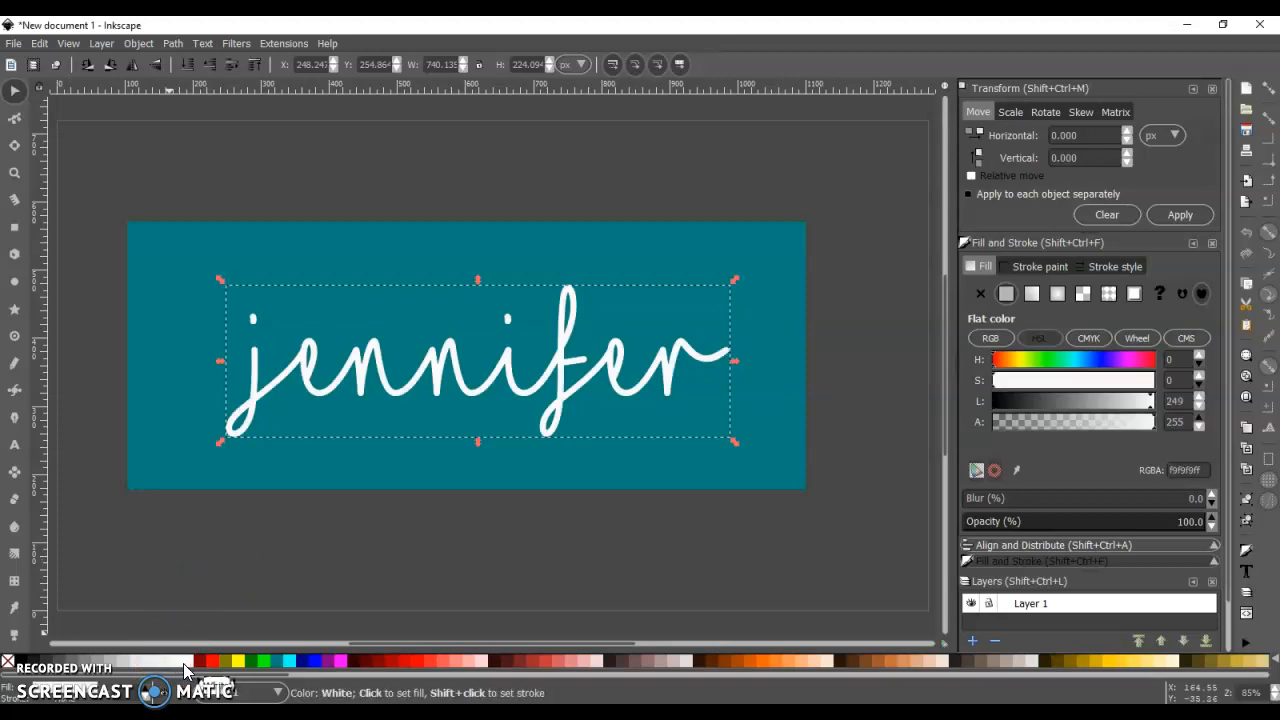
left_click(152, 587)
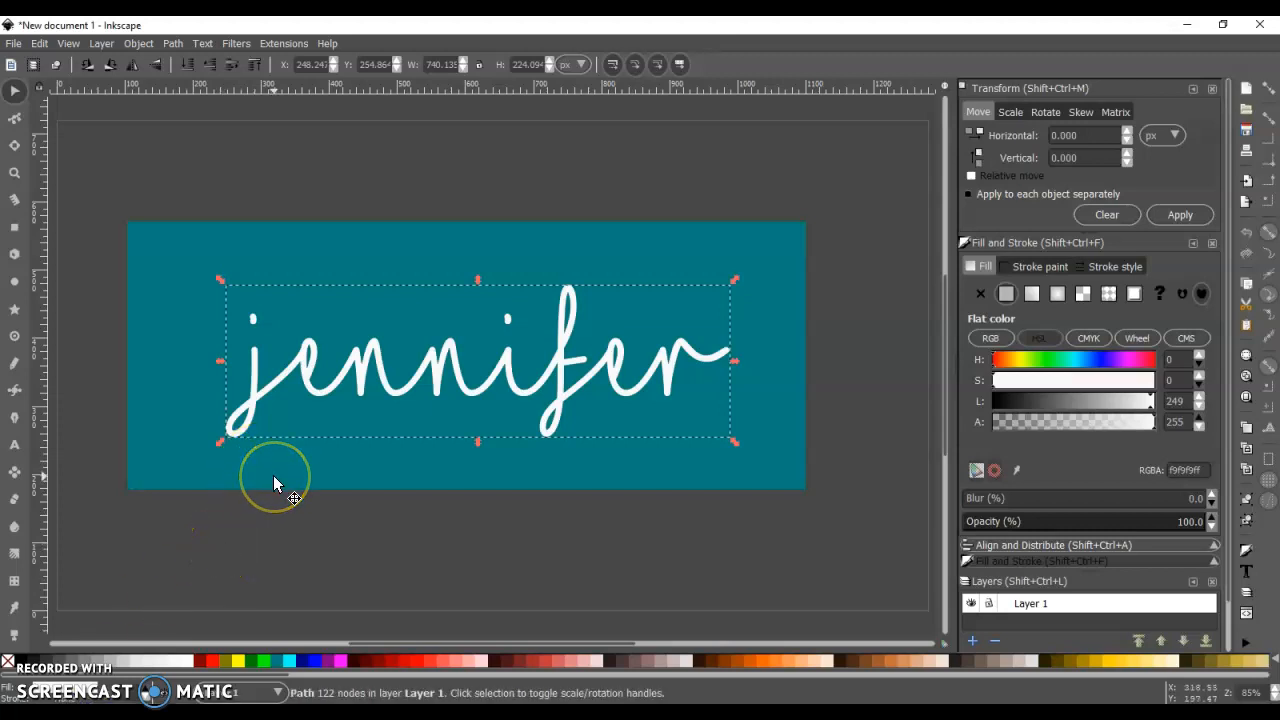
Select the black name path beneath the white copy and outset it by one increment
left_click(301, 363)
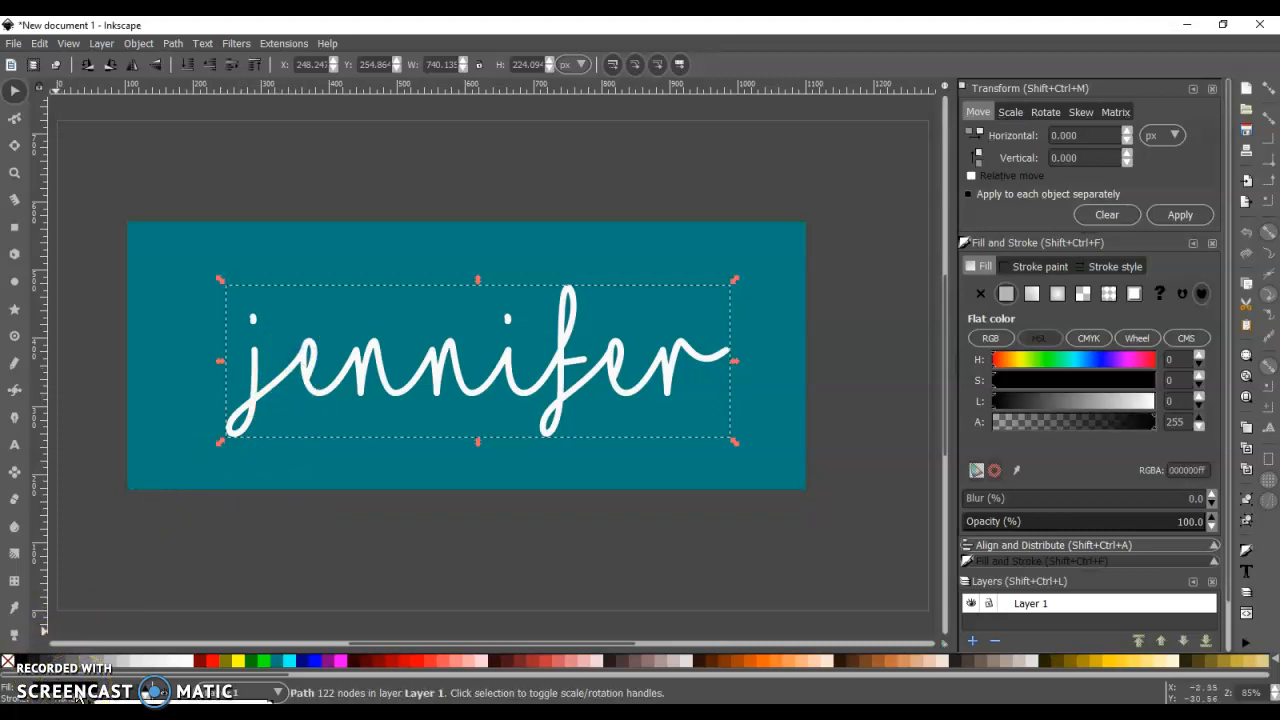
left_click(82, 700)
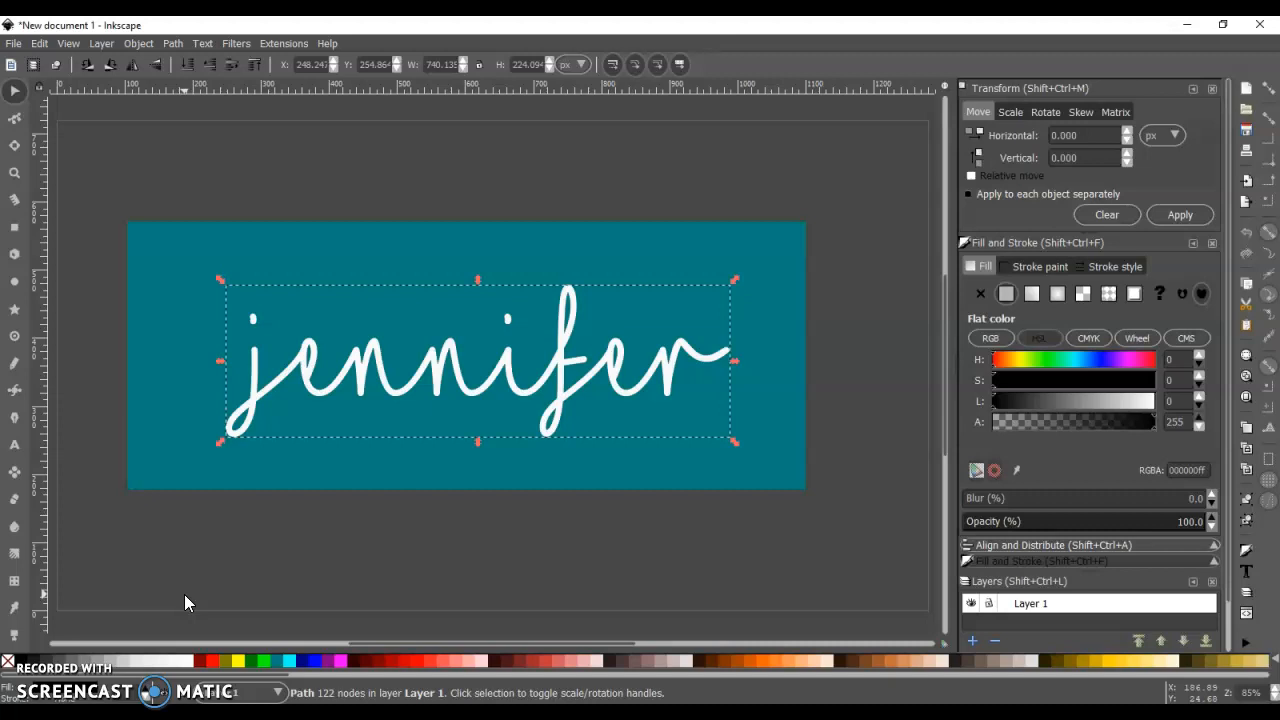
key("ctrl+parenright")
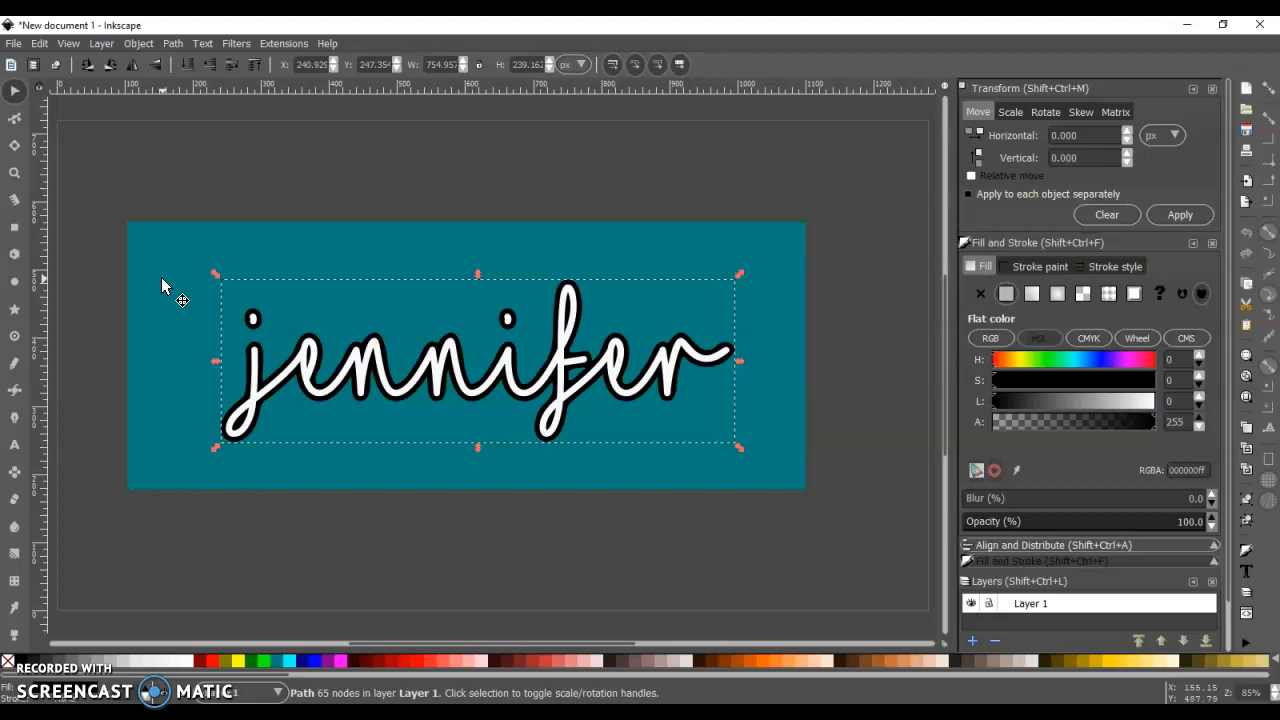
key("ctrl+parenright")
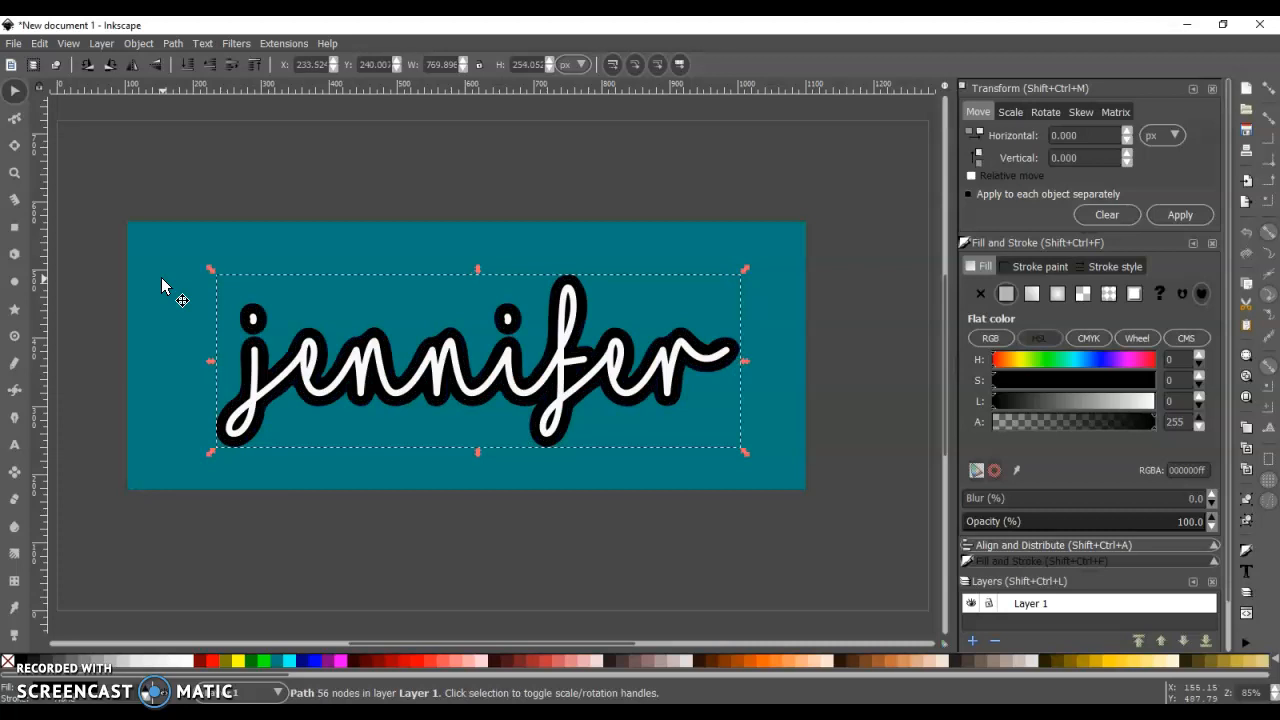
key("ctrl+z")
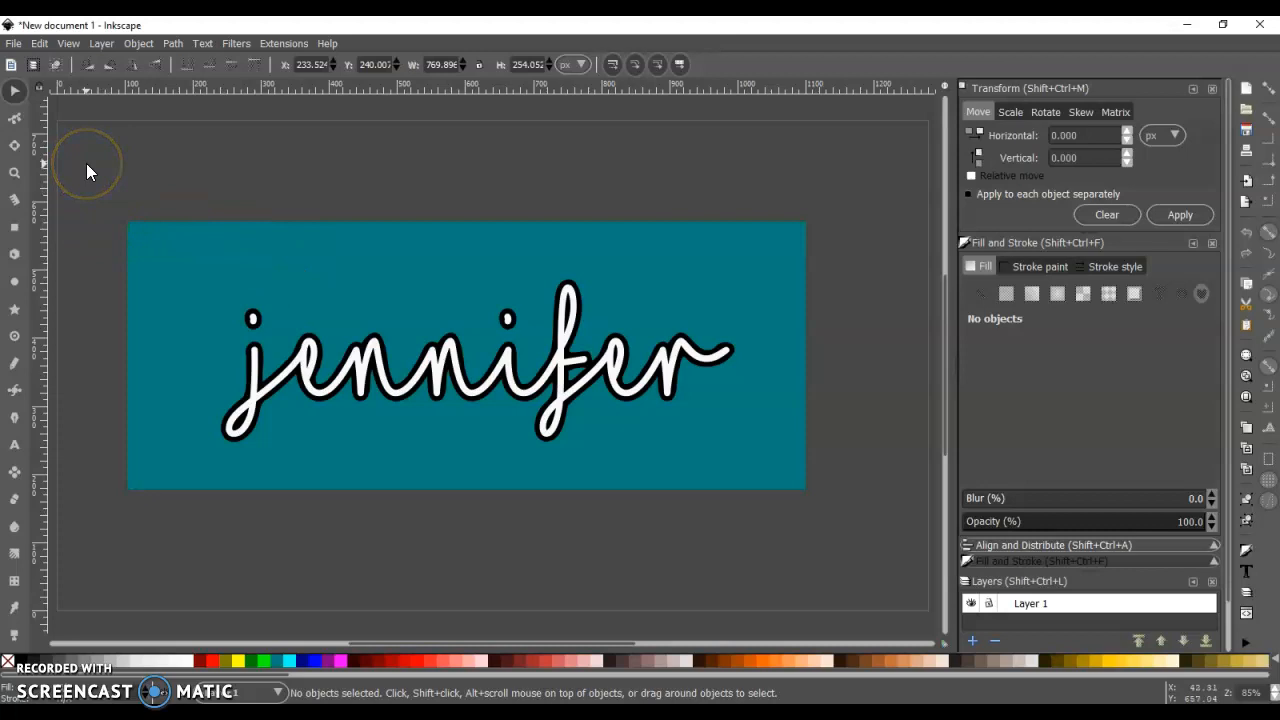
Select the black outset path behind the white name and fill it with magenta (ff00ff)
left_click(252, 312)
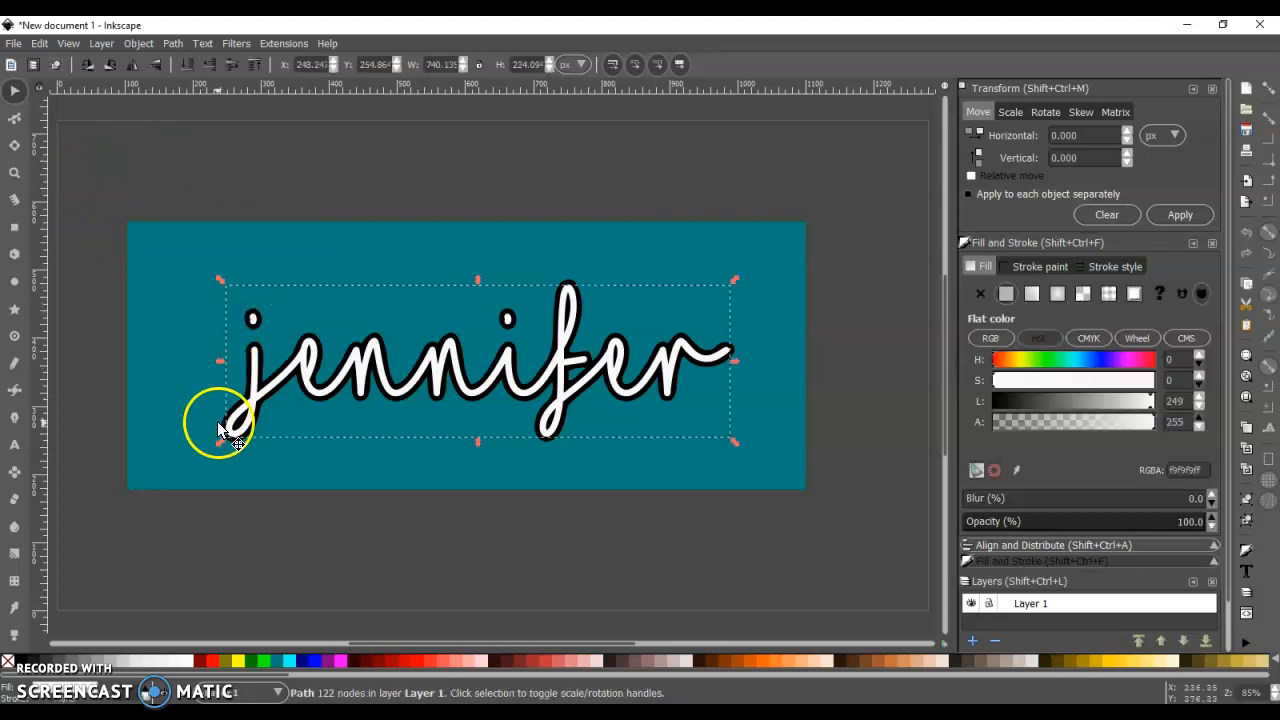
left_click(135, 433)
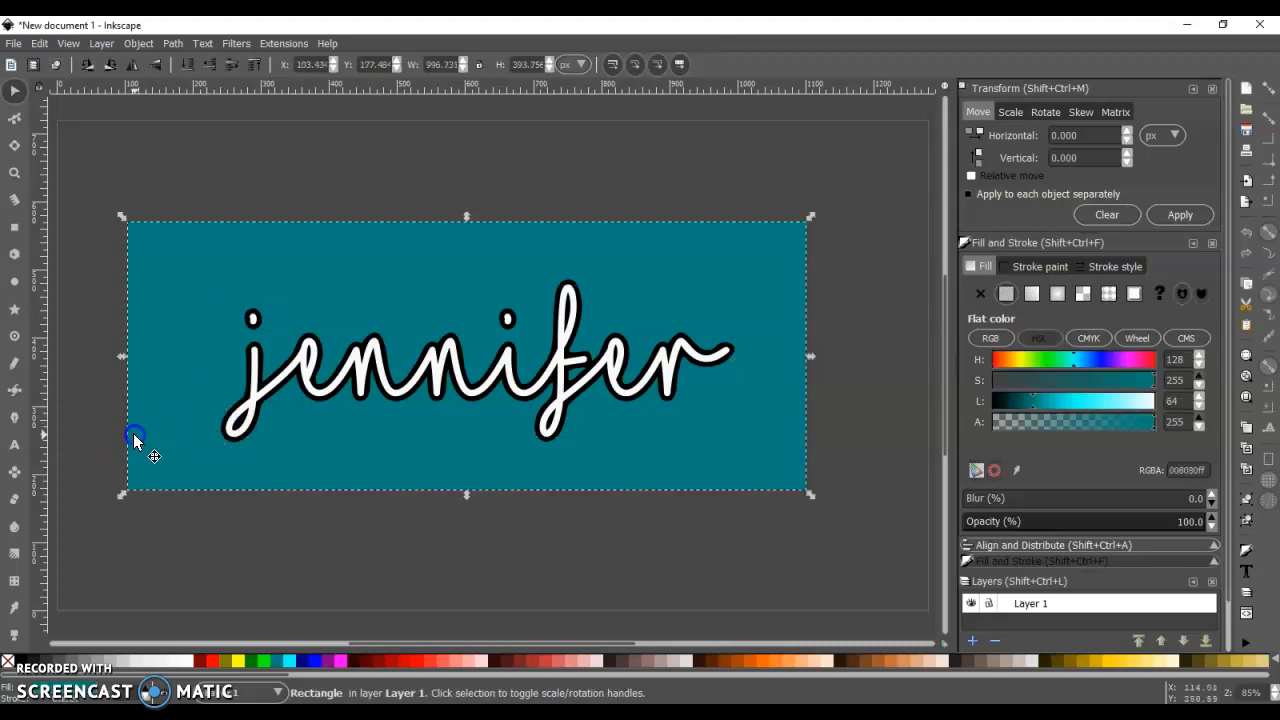
left_click(223, 430)
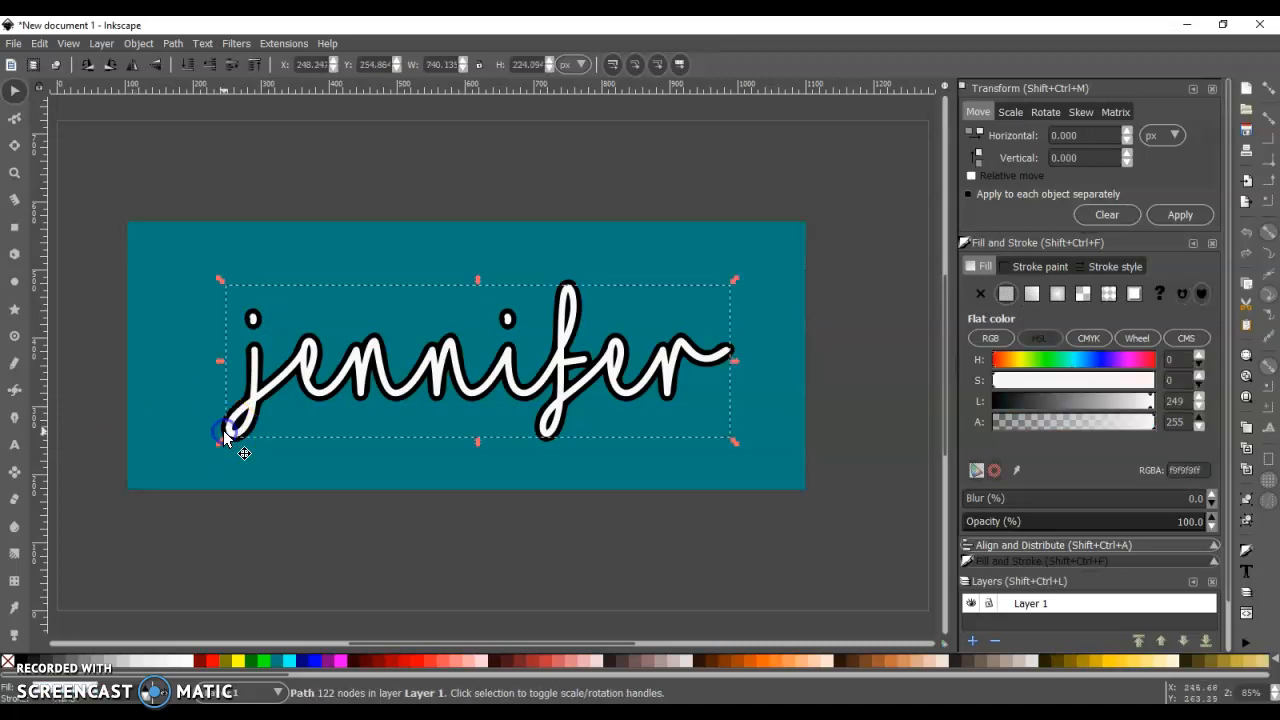
left_click(226, 441)
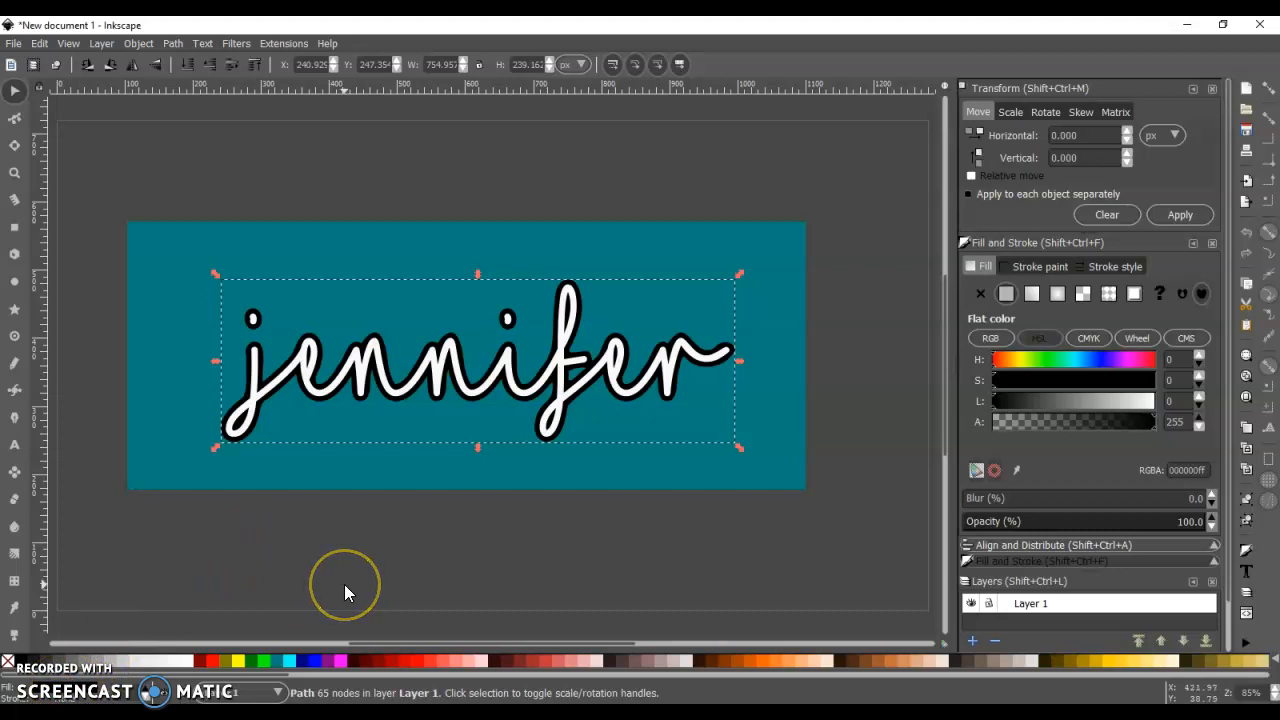
left_click(340, 661)
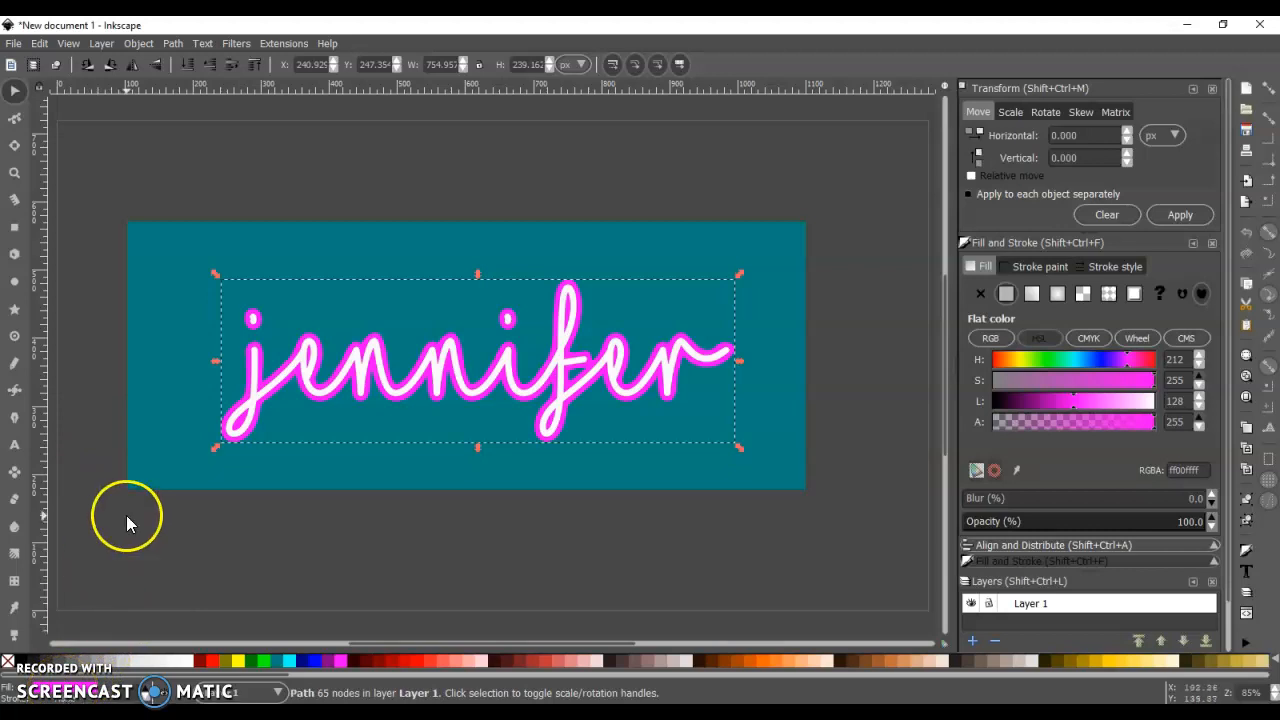
Select the teal rectangle together with the magenta outset path and apply Exclusion to cut the outline out of the rectangle
left_click(145, 456, "shift")
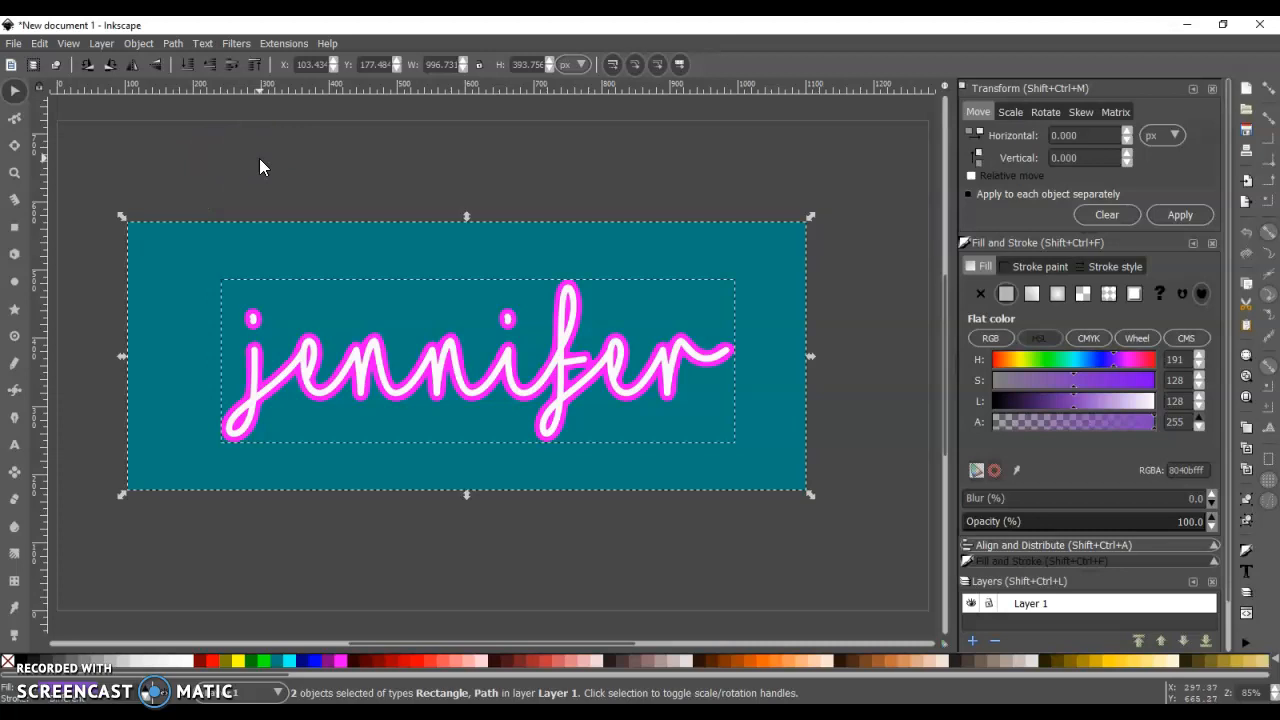
left_click(172, 44)
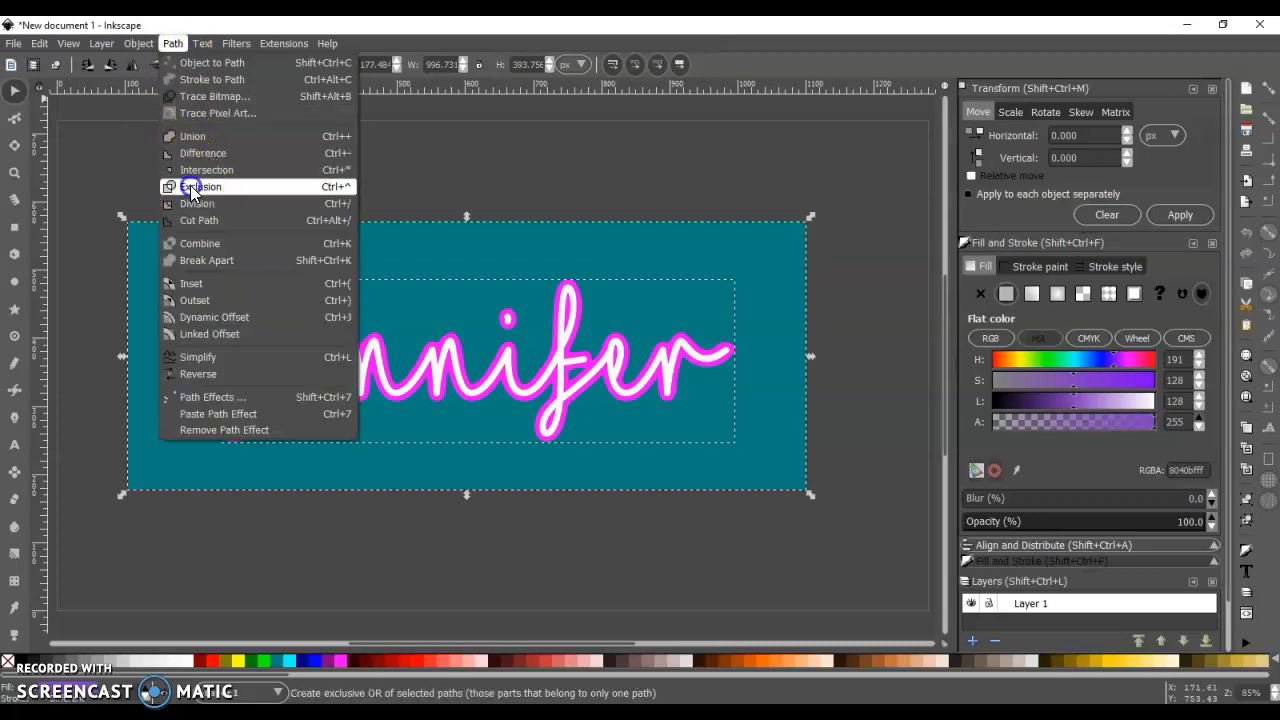
left_click(191, 187)
left_click(209, 177)
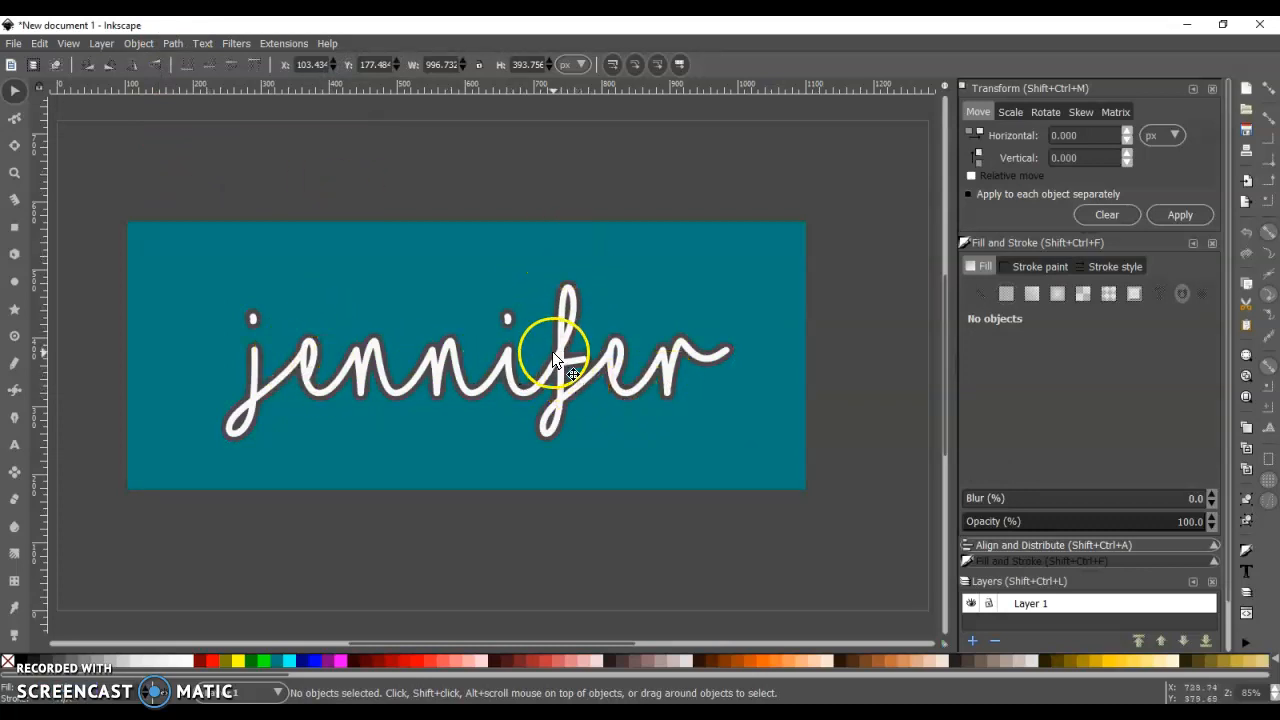
Move the white name aside to inspect the cut-out in the teal rectangle, and undo the move
left_click_drag(557, 355, 586, 441)
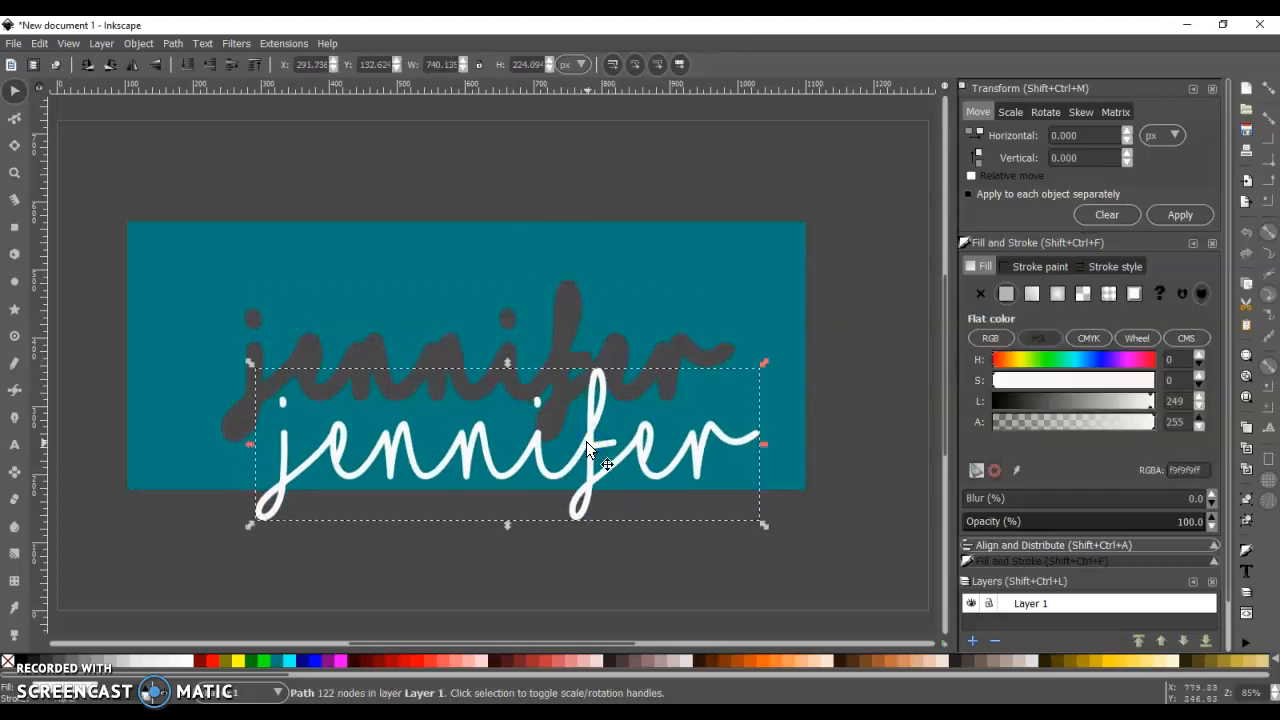
key("ctrl+z")
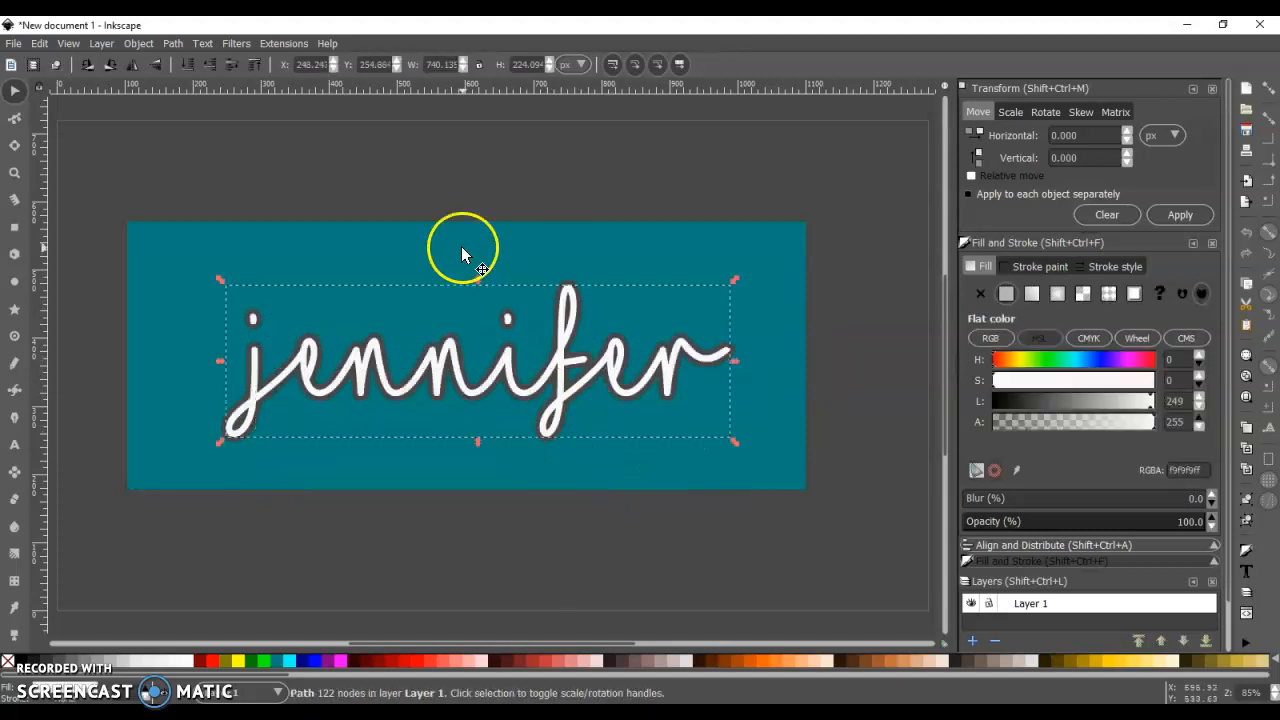
left_click(386, 198)
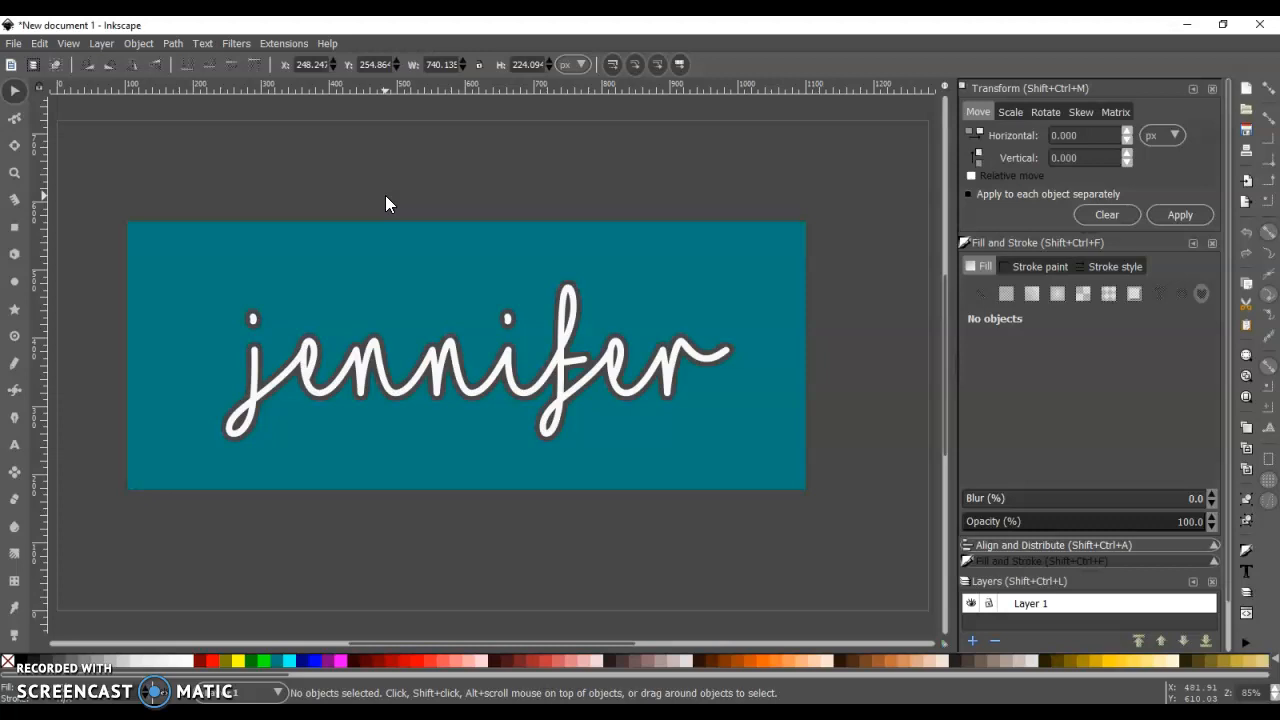
left_click(380, 174)
left_click(856, 173)
left_click(855, 178)
left_click(855, 165)
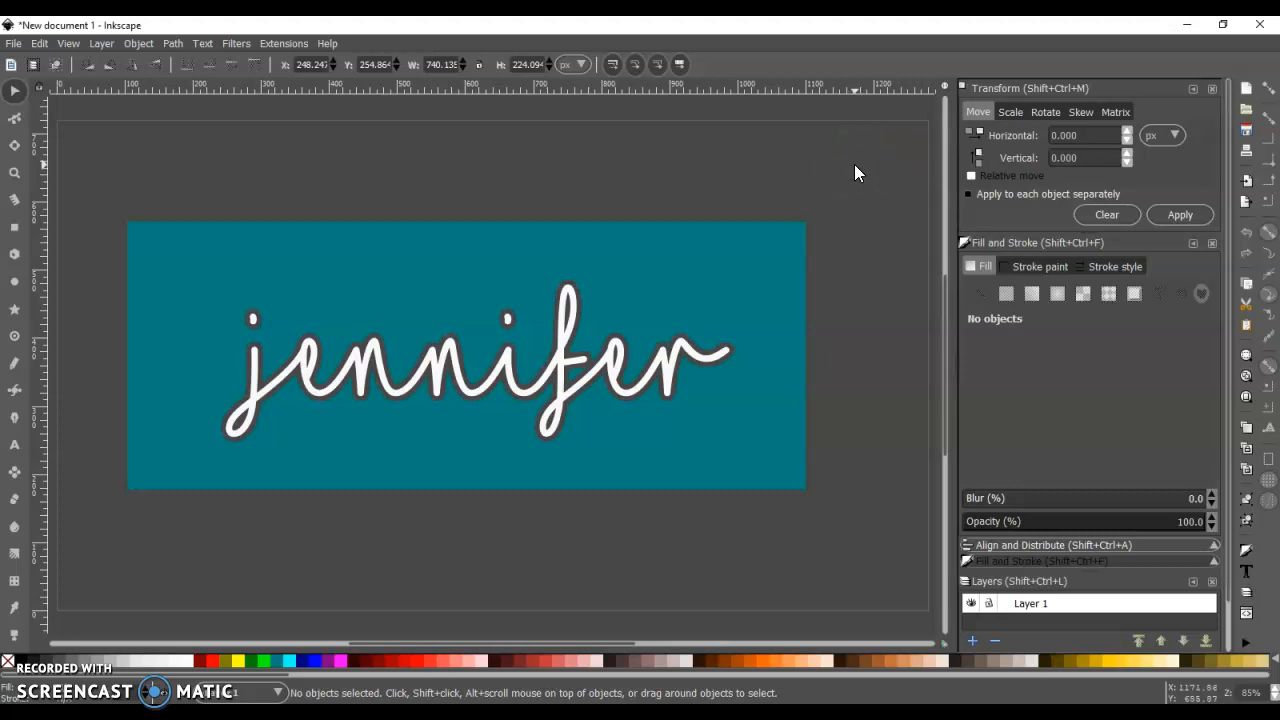